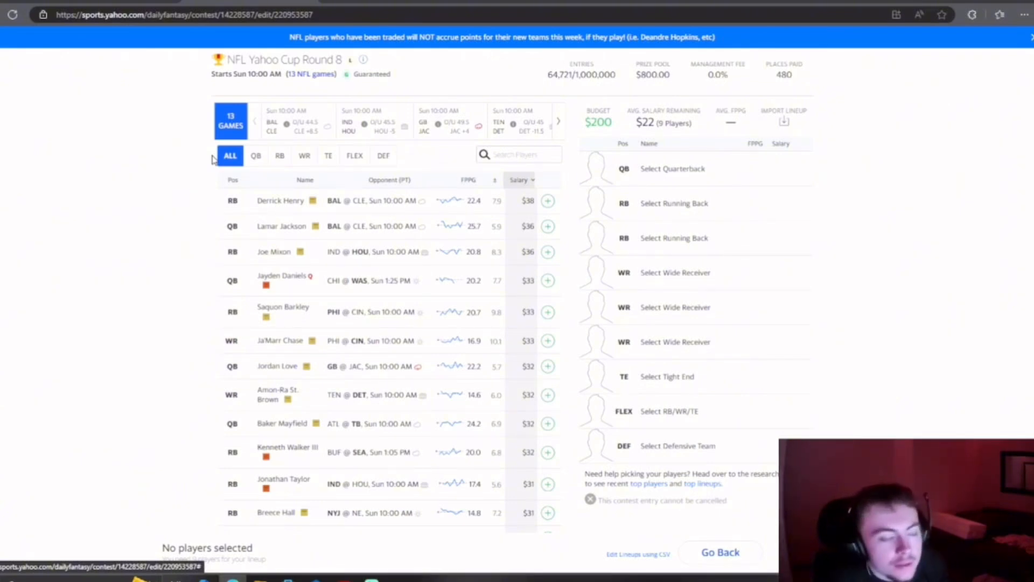
# Step: Find Patrick Mahomes by searching for "maho", add him as the quarterback, and dismiss the traded-players notice
pyautogui.click(251, 157)
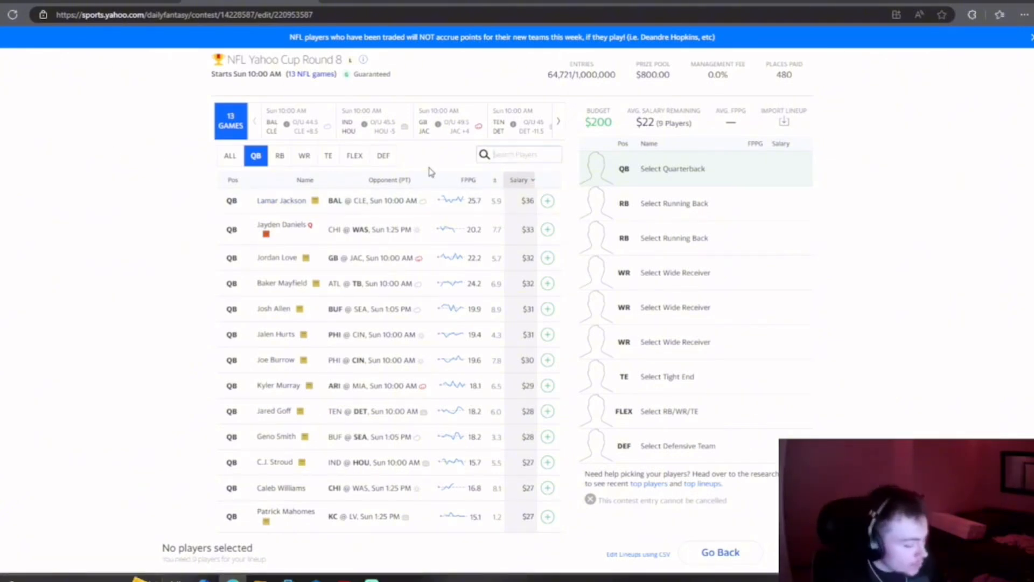
pyautogui.write('ma')
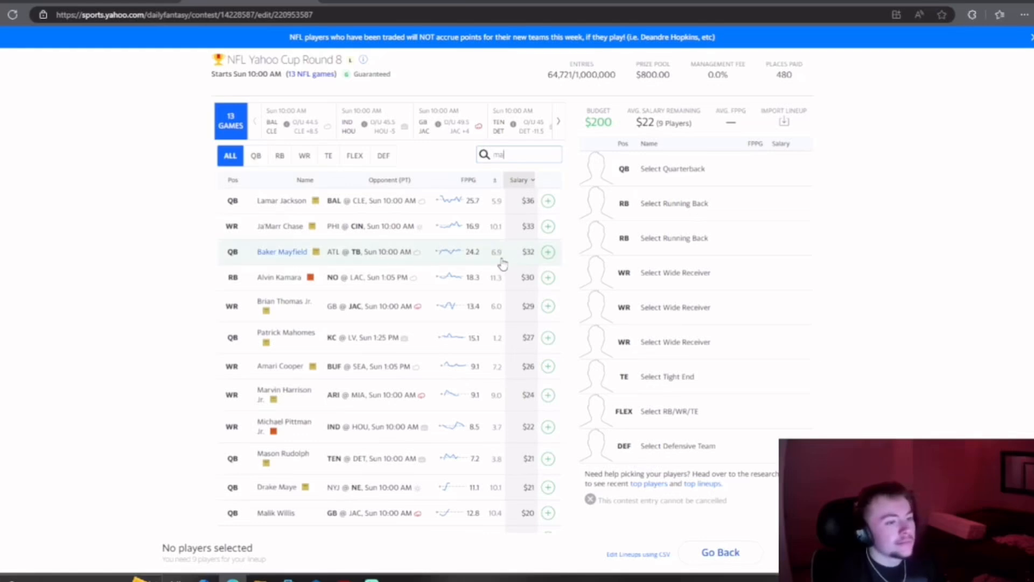
pyautogui.write('ho')
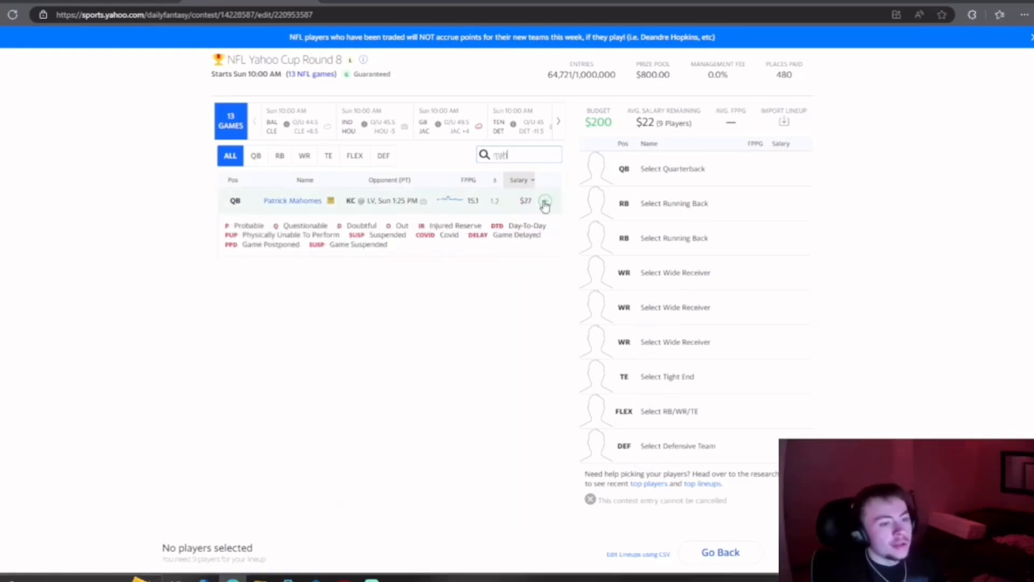
pyautogui.click(547, 200)
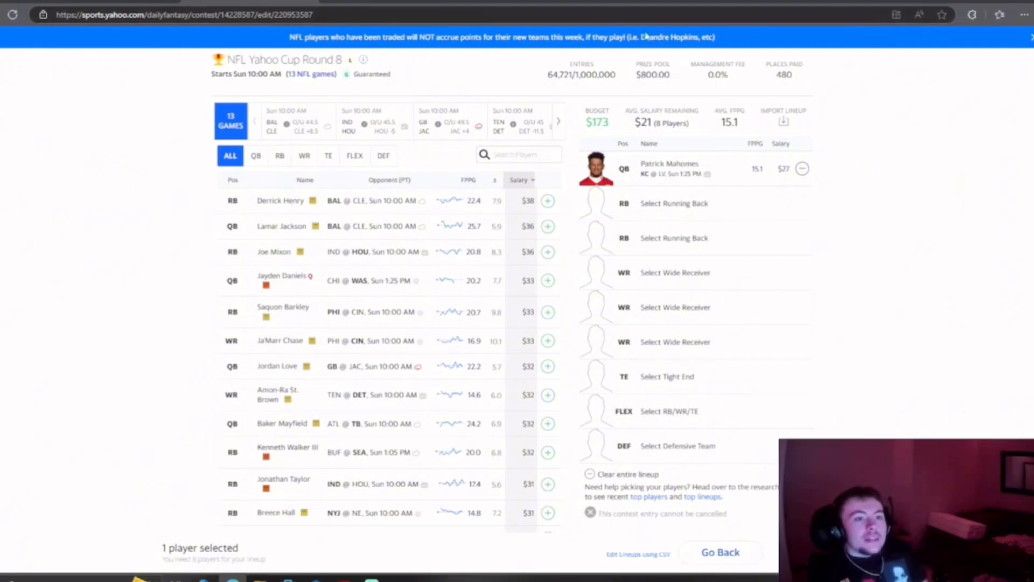
pyautogui.click(1032, 37)
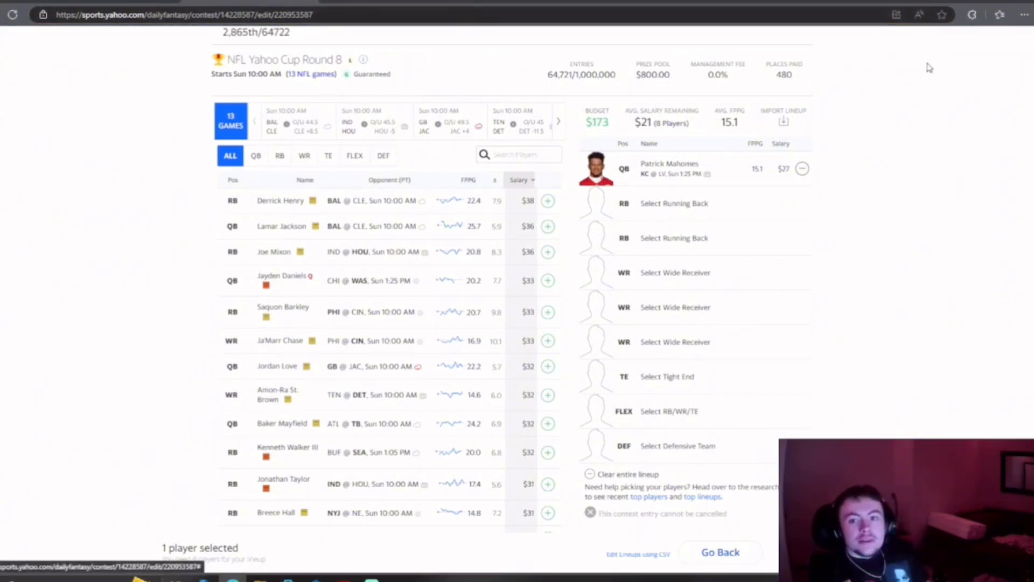
# Step: Search for "wor" and add Xavier Worthy to the first wide receiver slot
pyautogui.click(630, 281)
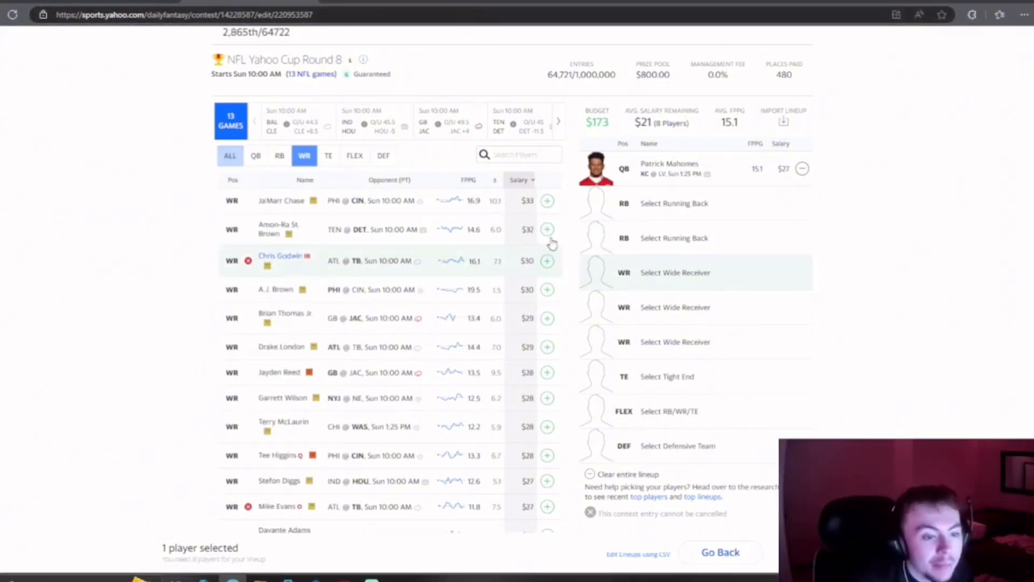
pyautogui.click(512, 160)
pyautogui.write('wor')
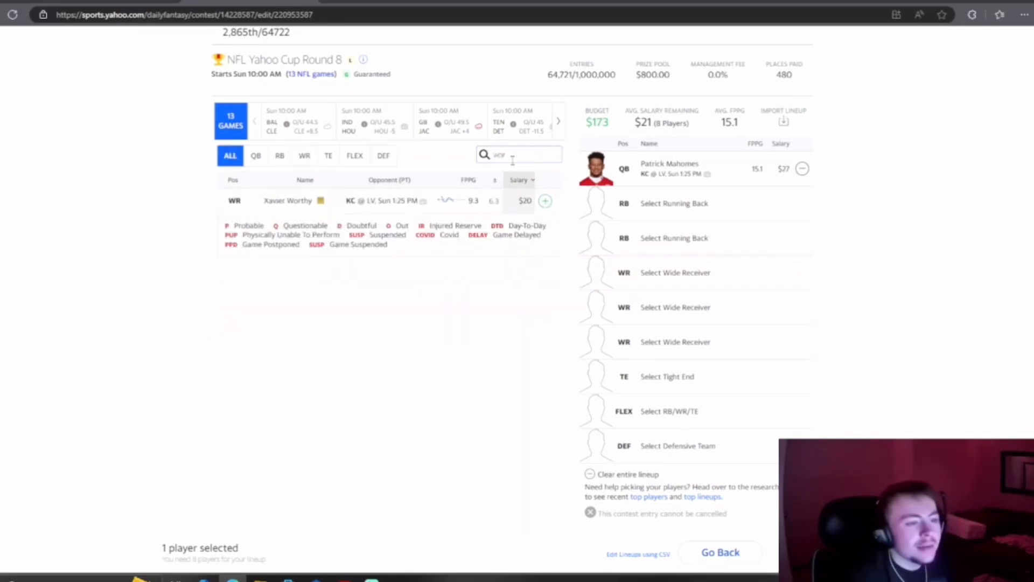
pyautogui.click(546, 201)
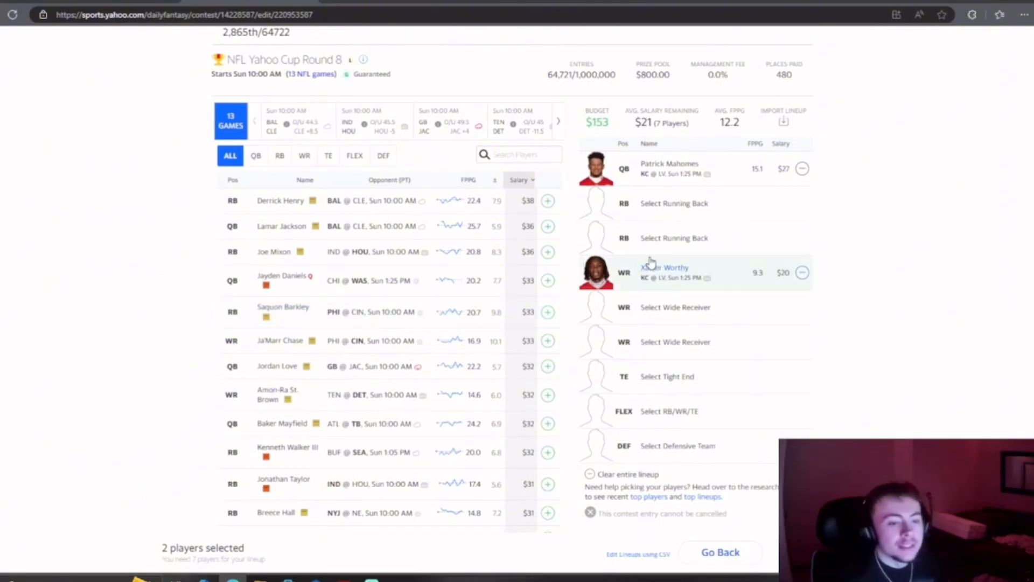
# Step: Review Xavier Worthy's game log from the lineup, then close his player card
pyautogui.click(658, 273)
pyautogui.click(635, 231)
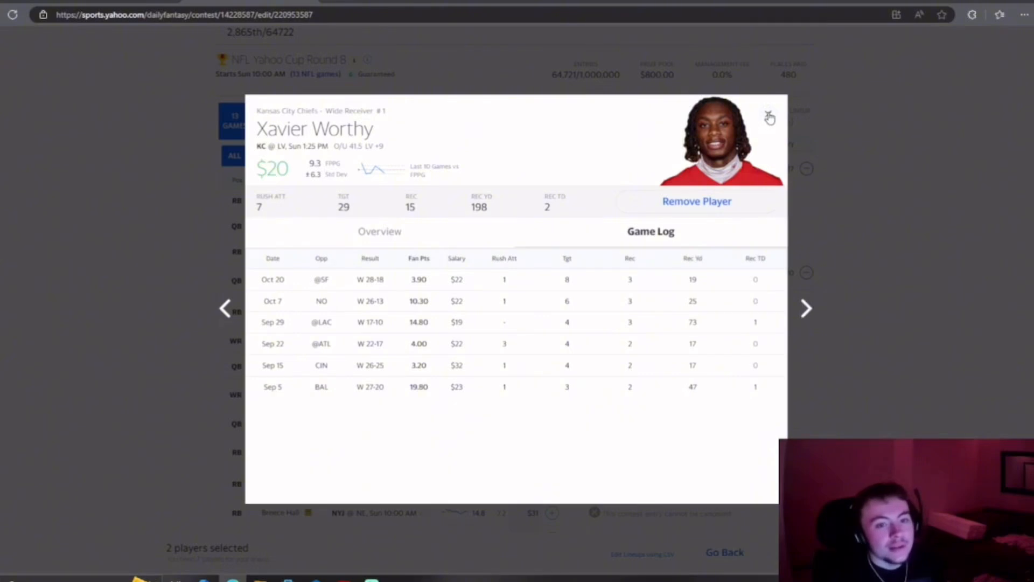
pyautogui.click(768, 114)
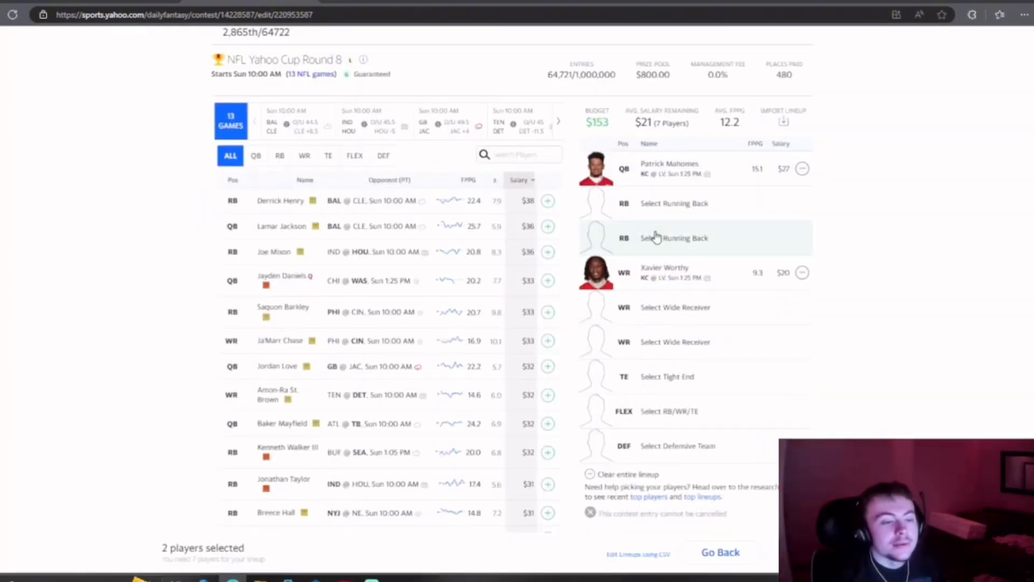
# Step: Fill the tight end slot with Travis Kelce
pyautogui.click(606, 382)
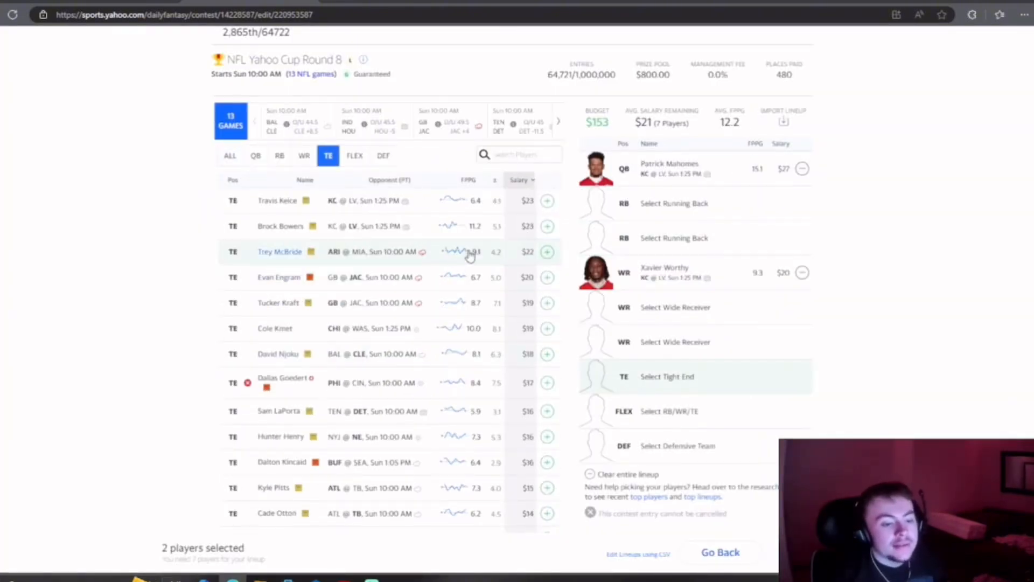
pyautogui.click(547, 201)
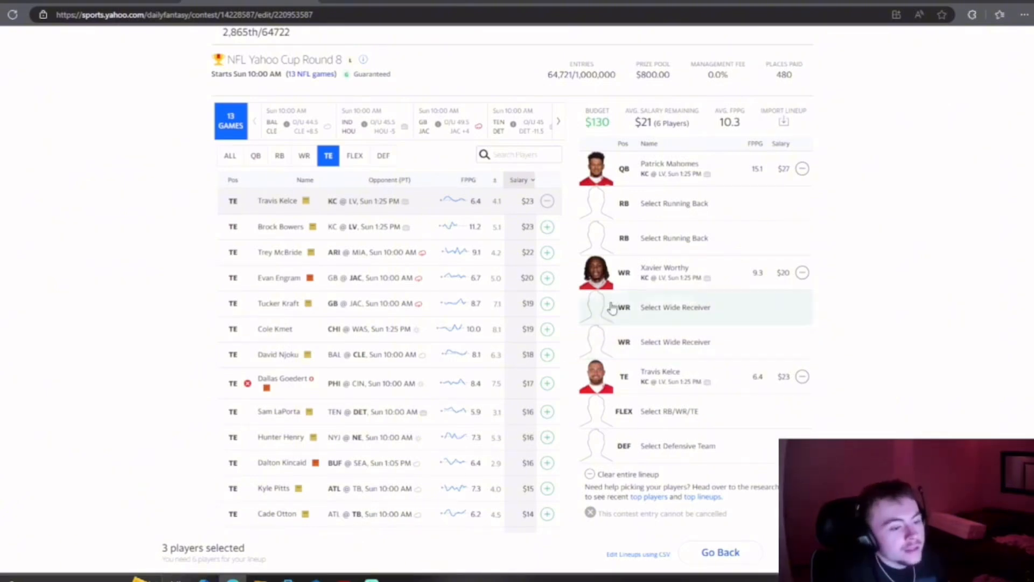
pyautogui.click(509, 156)
pyautogui.write('cal')
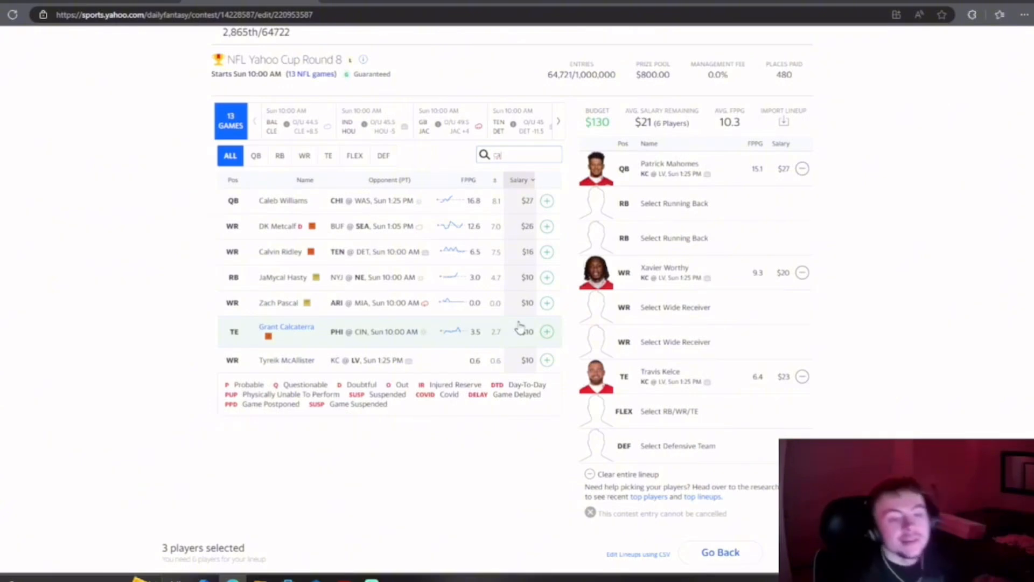
pyautogui.press('BackSpace')
pyautogui.press('BackSpace')
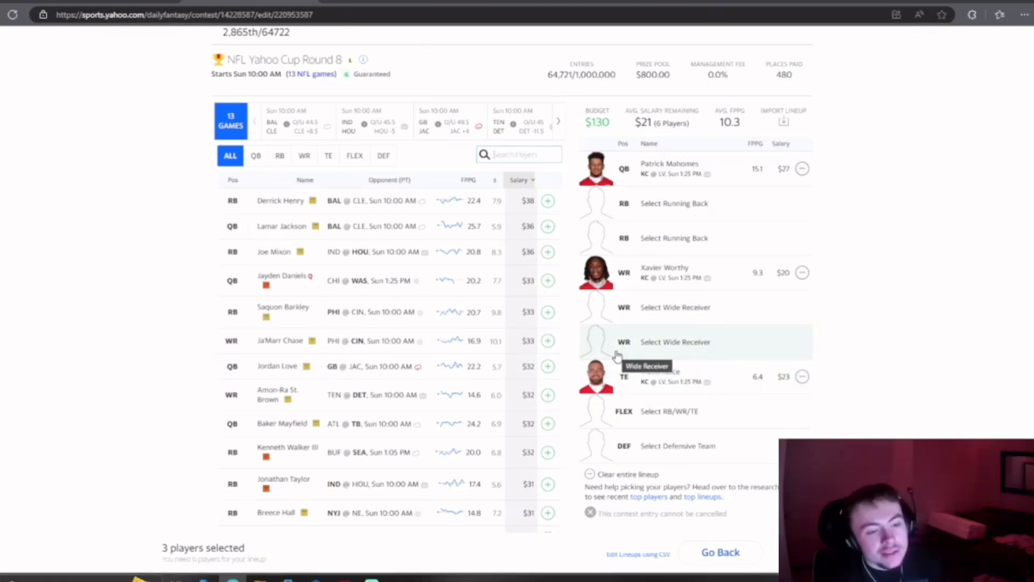
# Step: Check the Denver Broncos' game log and select them for $20 as the defensive team
pyautogui.click(617, 436)
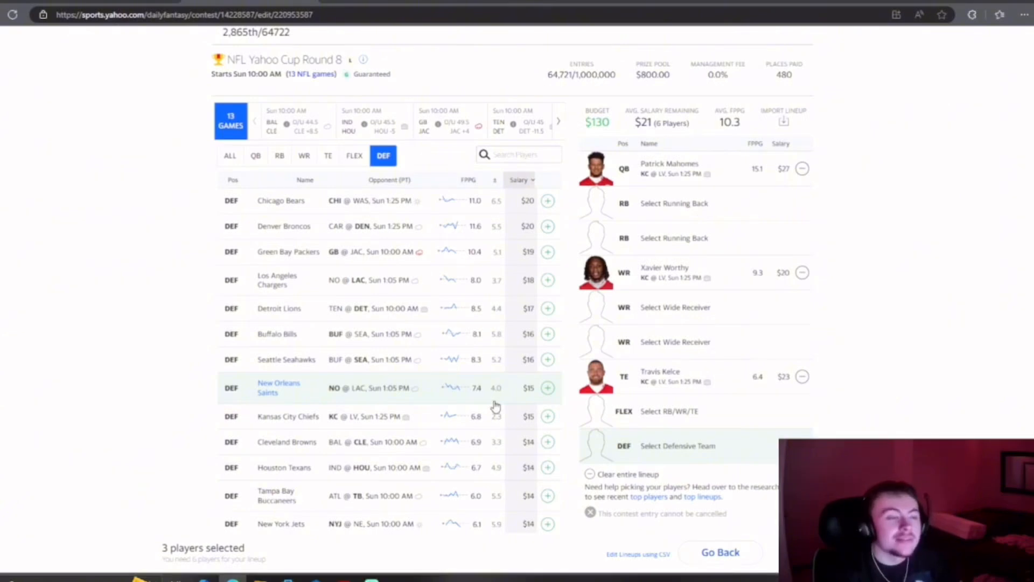
pyautogui.click(277, 228)
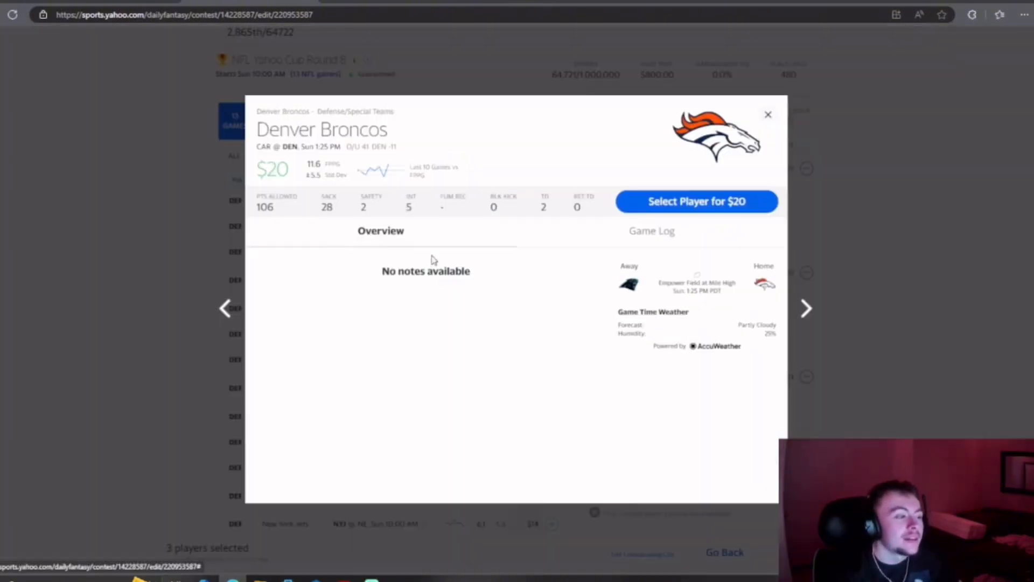
pyautogui.doubleClick(662, 231)
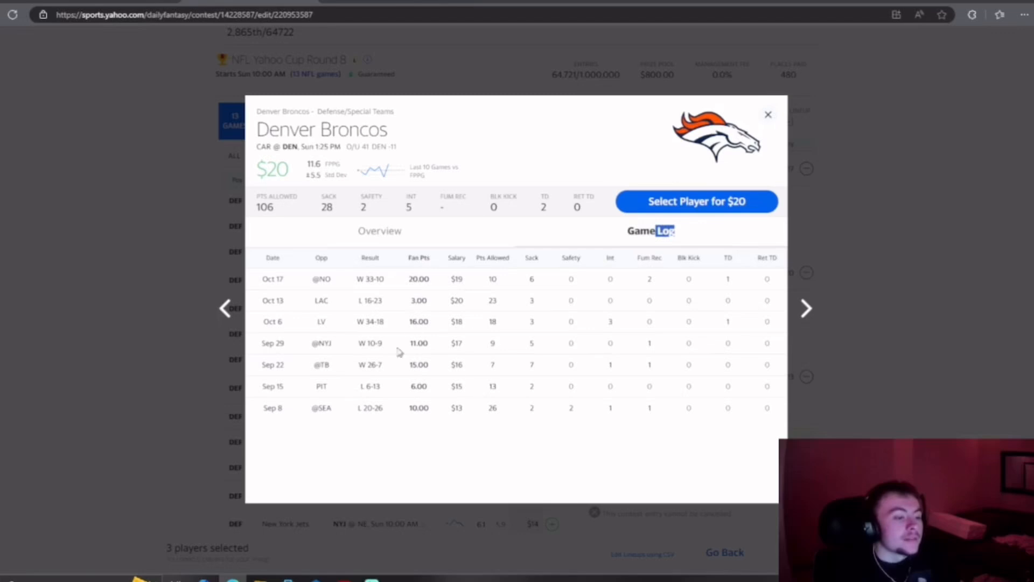
pyautogui.click(577, 234)
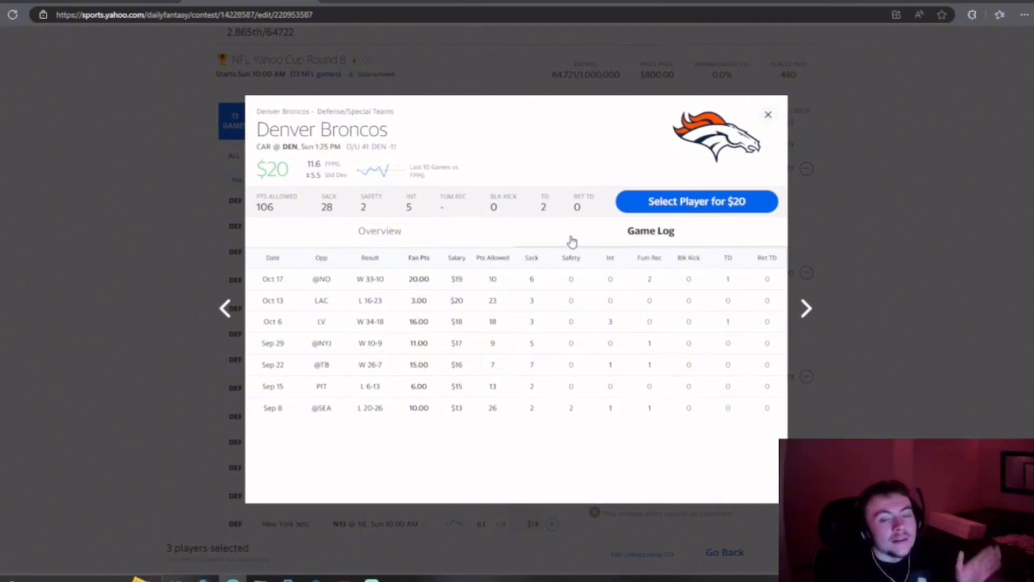
pyautogui.click(679, 201)
pyautogui.scroll(-1, 628, 346)
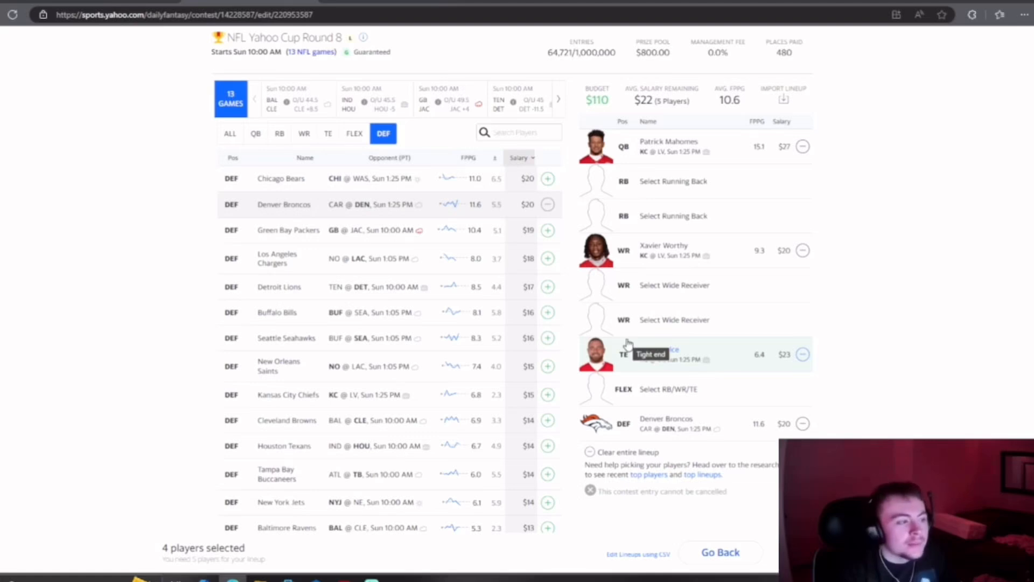
# Step: Look through the available wide receivers, try a player search for "the", and clear the search
pyautogui.click(303, 133)
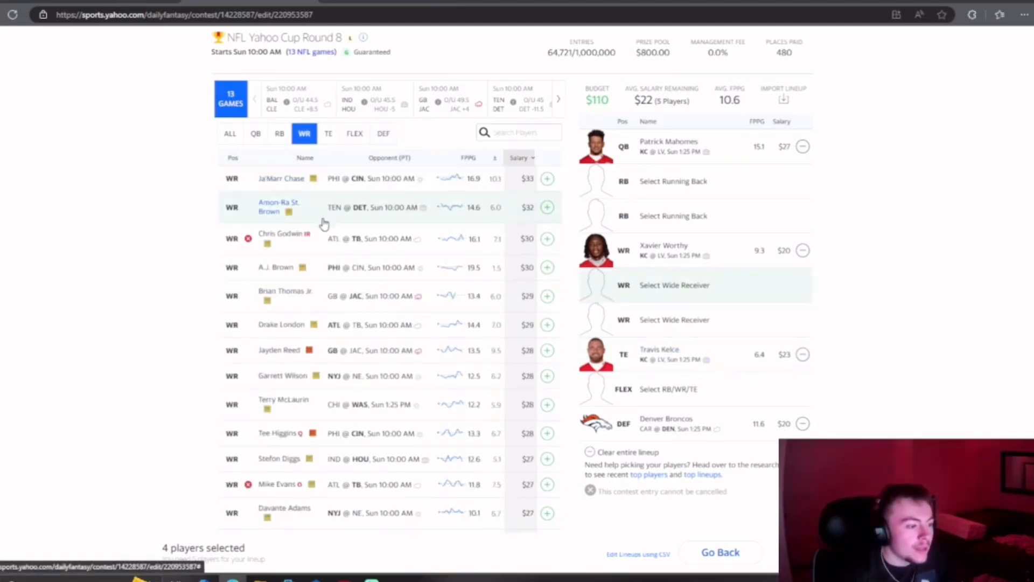
pyautogui.scroll(-5, 382, 320)
pyautogui.scroll(-2, 360, 327)
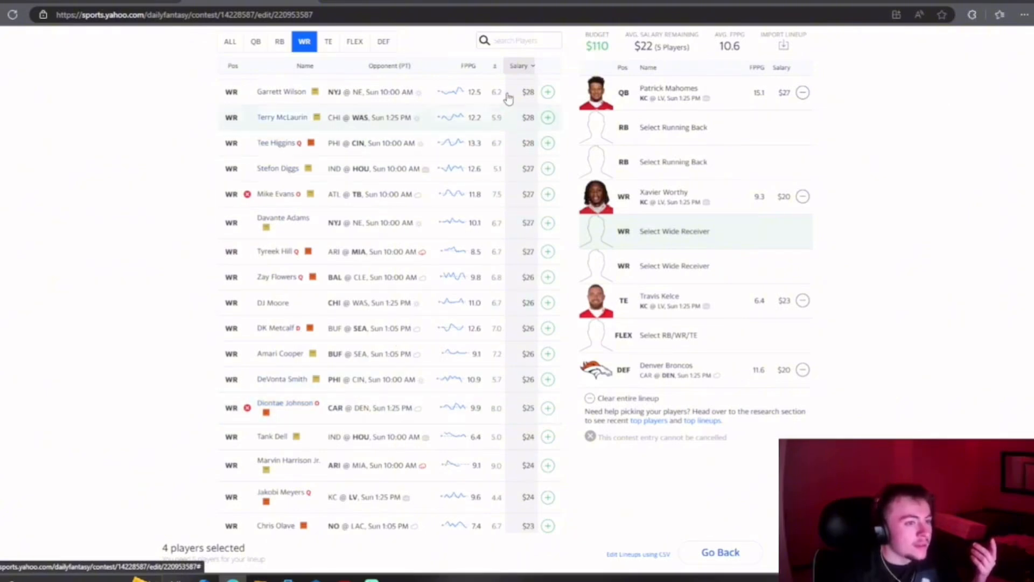
pyautogui.click(511, 41)
pyautogui.write('th')
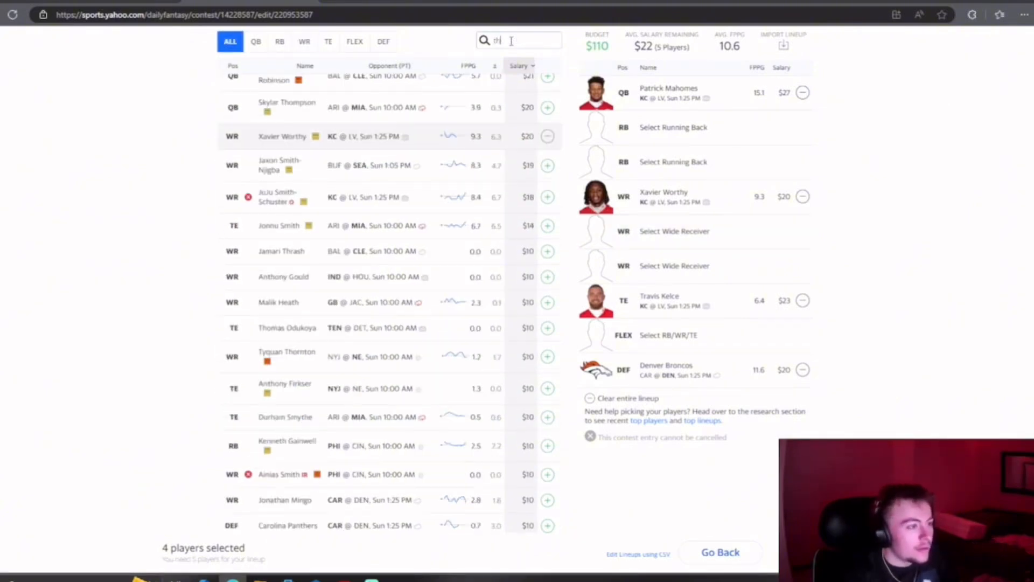
pyautogui.write('e')
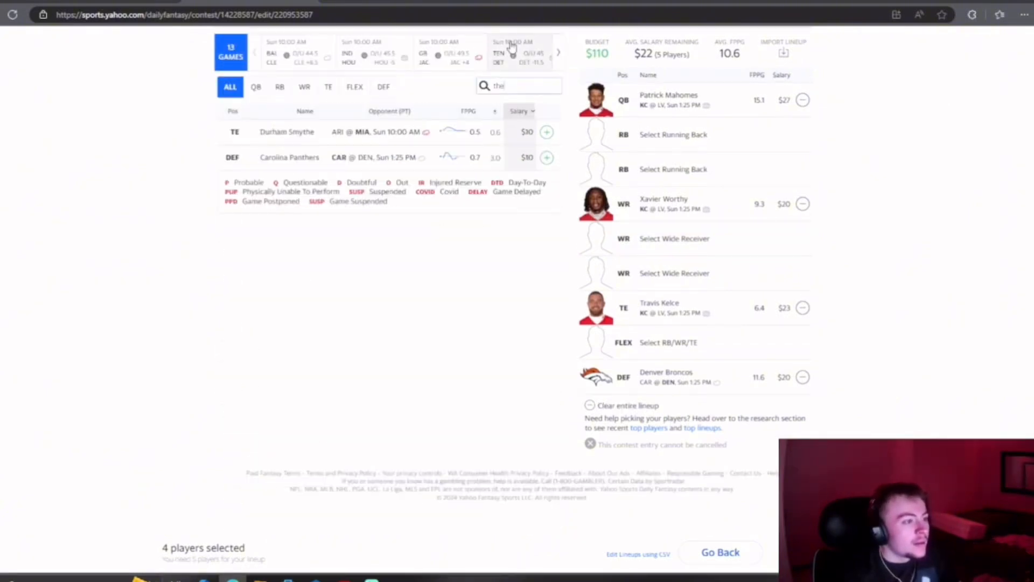
pyautogui.press('BackSpace')
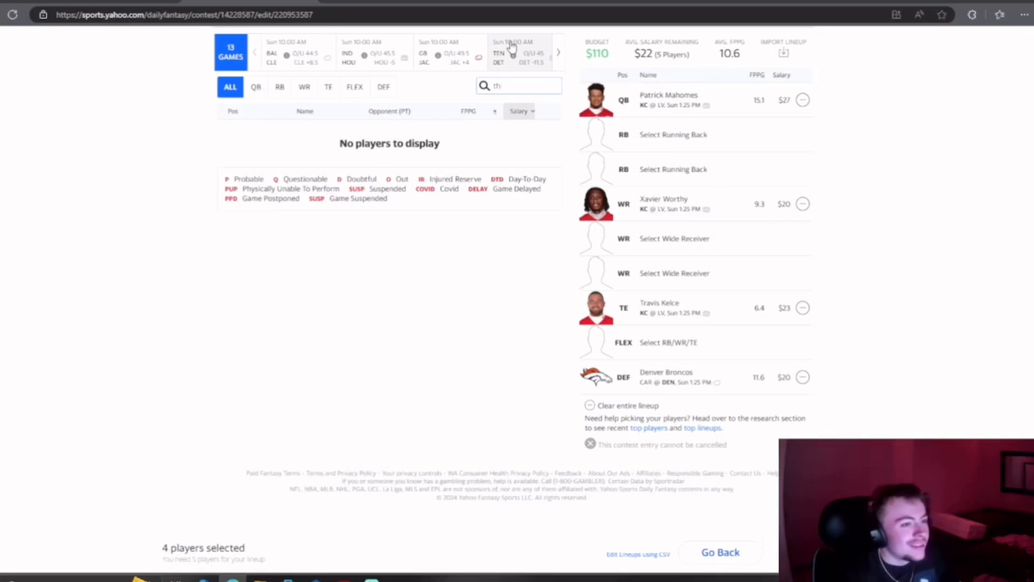
pyautogui.press('BackSpace')
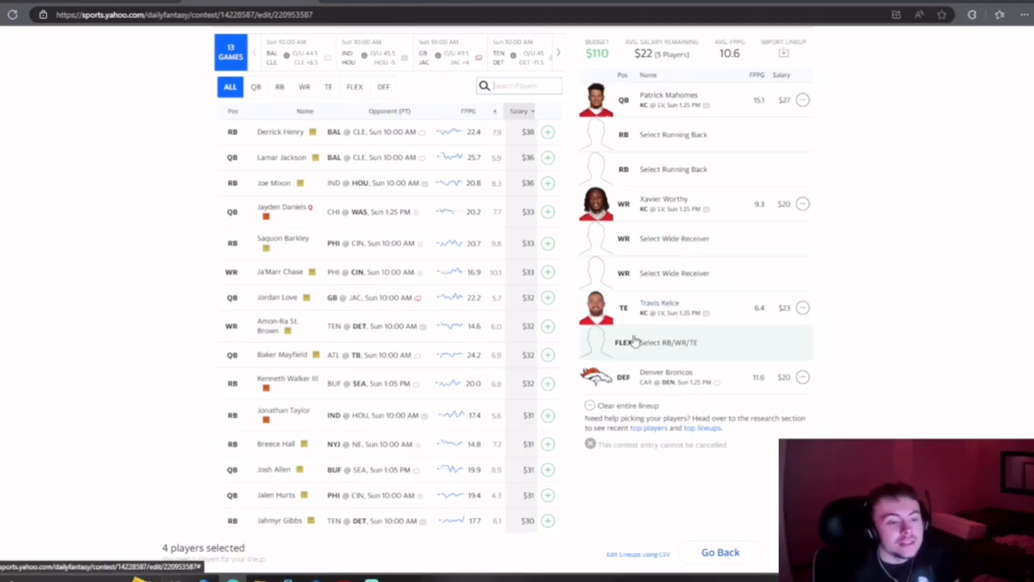
# Step: Search for "jav" and add Javonte Williams to the first running back slot
pyautogui.click(638, 134)
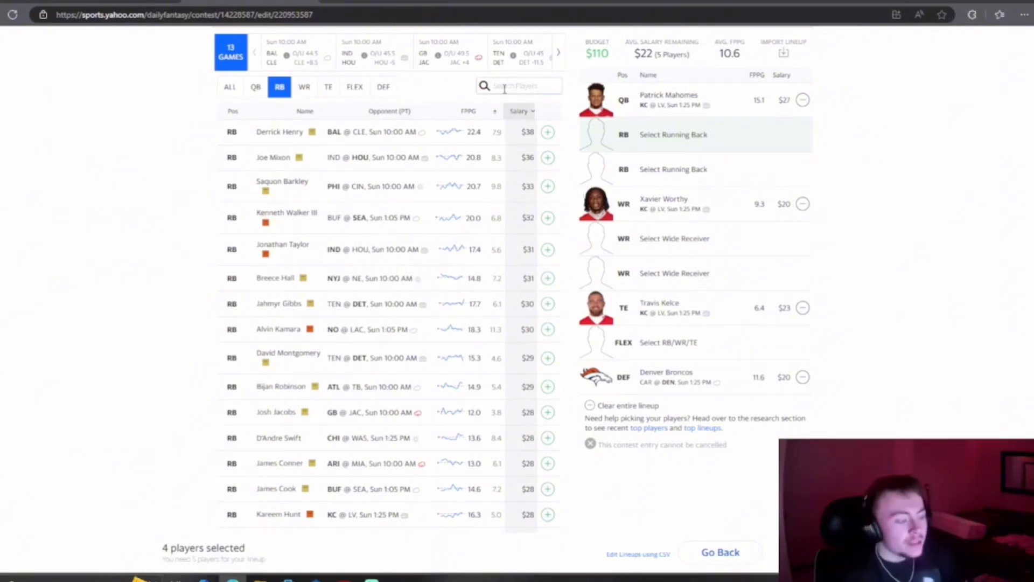
pyautogui.write('jav')
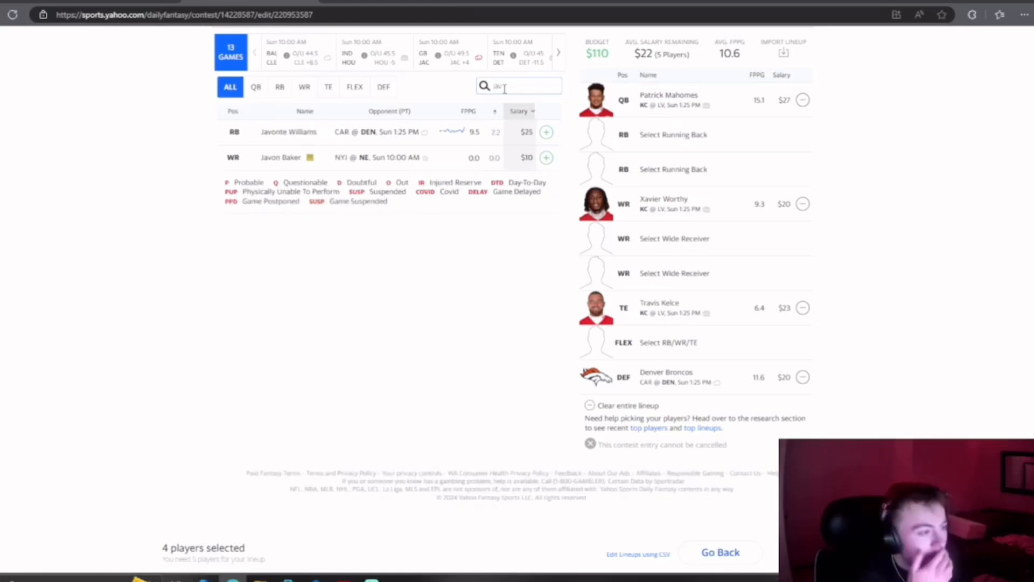
pyautogui.click(546, 132)
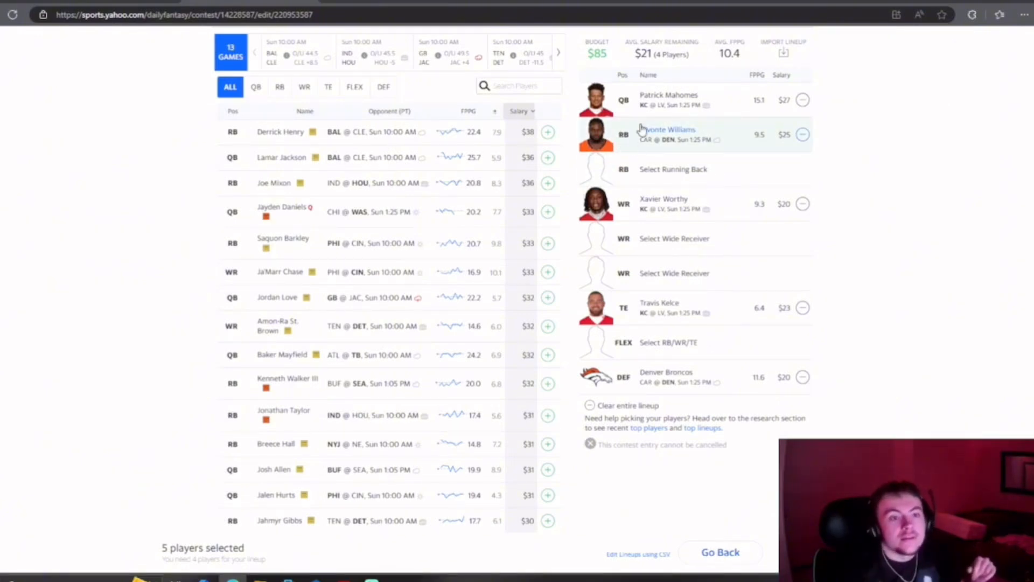
# Step: Review Javonte Williams's overview and game log, then close his player card
pyautogui.moveTo(655, 130); pyautogui.dragTo(663, 130)
pyautogui.click(666, 131)
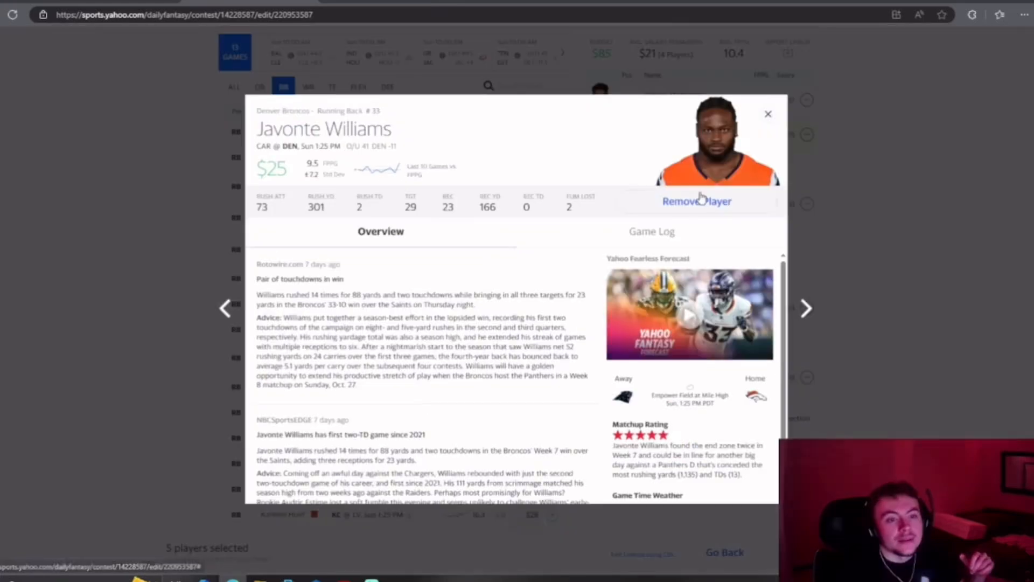
pyautogui.click(657, 237)
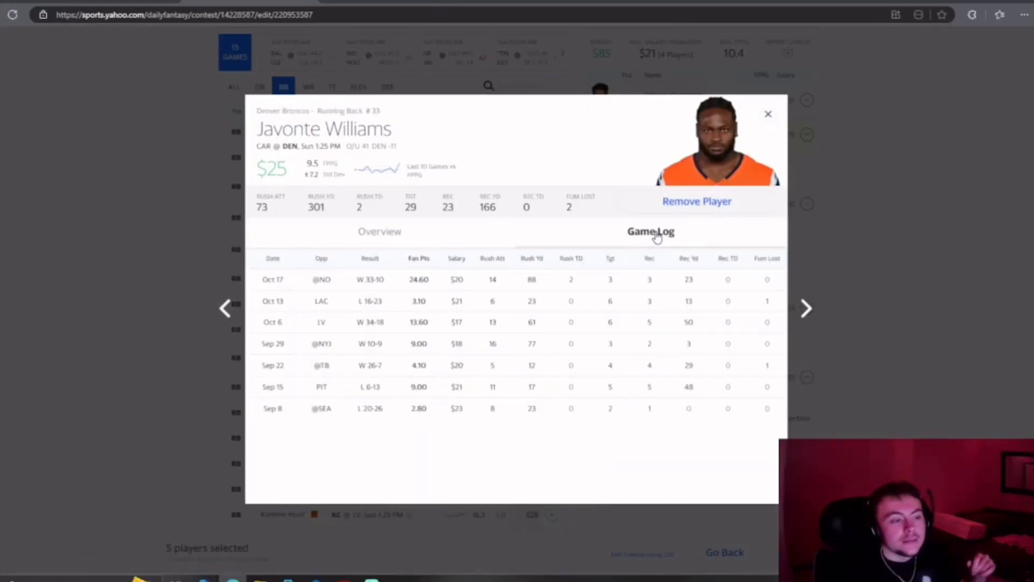
pyautogui.click(400, 241)
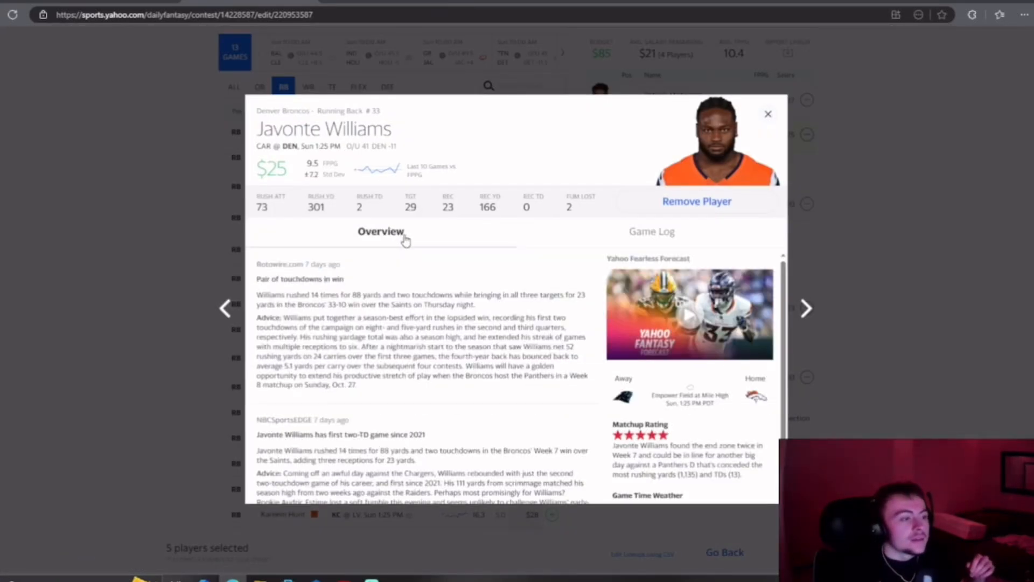
pyautogui.click(768, 114)
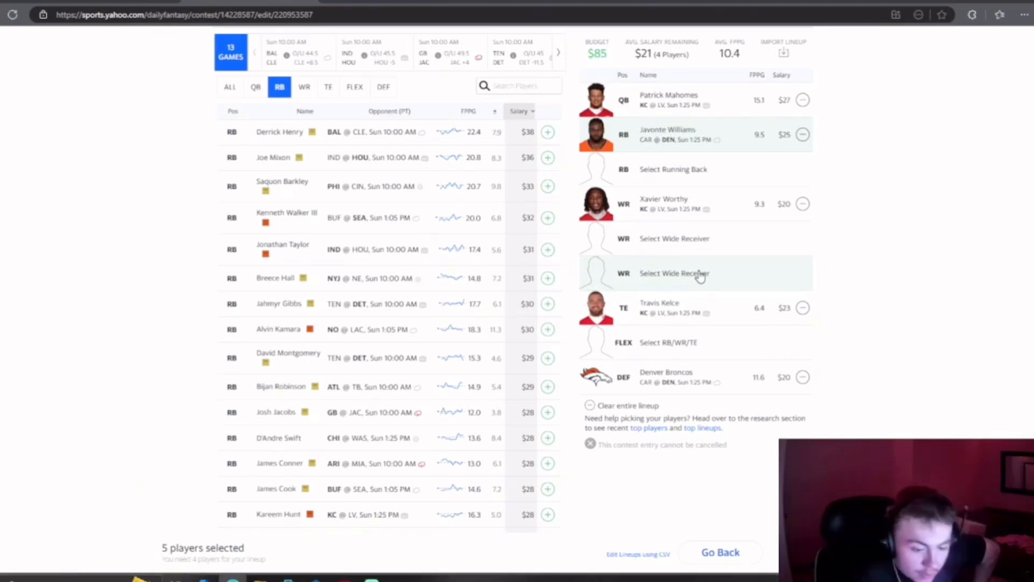
# Step: Open Derrick Henry's player card and select him for $38 to fill the second running back slot
pyautogui.click(619, 170)
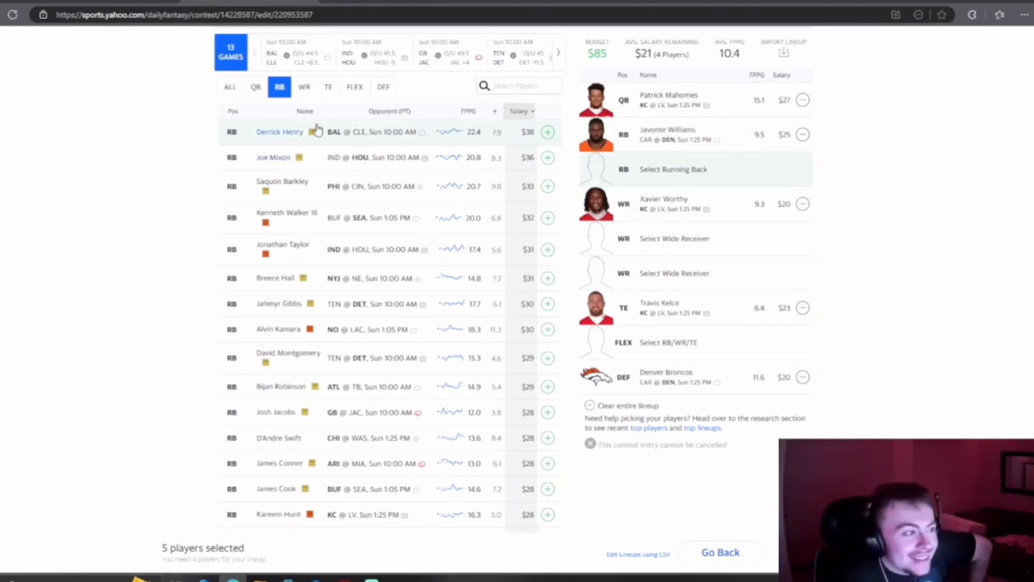
pyautogui.click(269, 137)
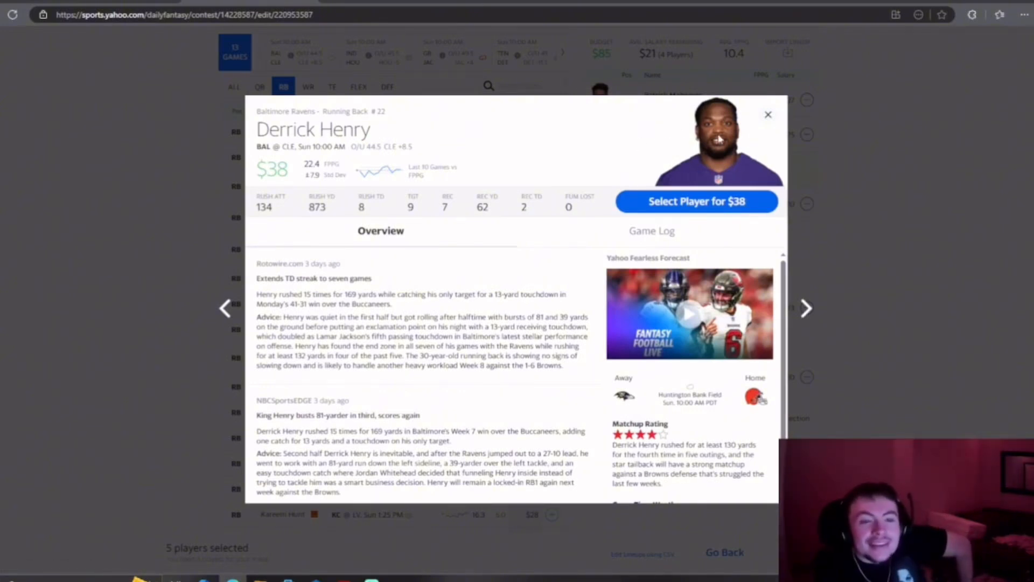
pyautogui.click(646, 204)
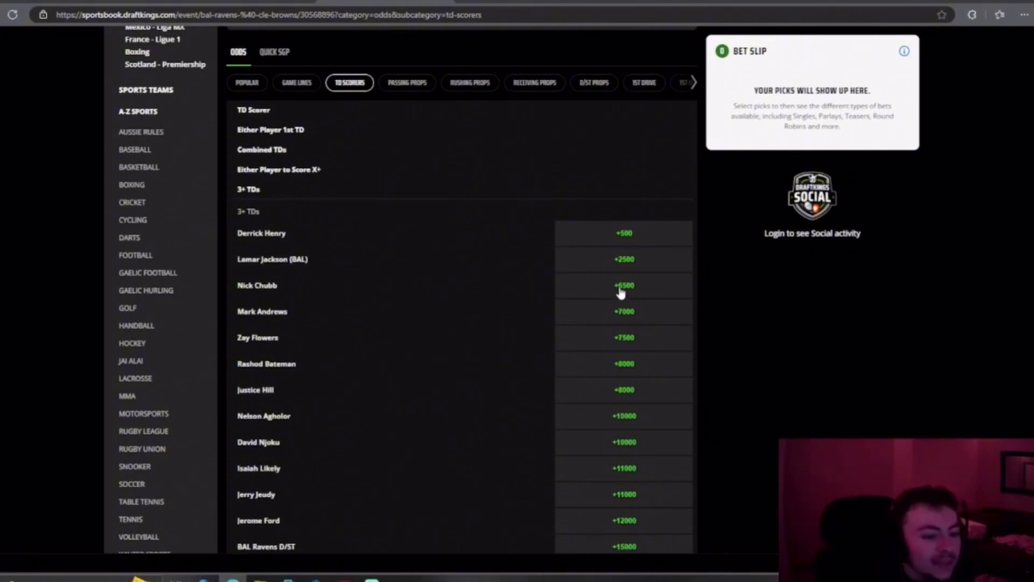
# Step: Review the popular betting odds for the BAL Ravens at CLE Browns game on DraftKings, and switch back to the Yahoo lineup
pyautogui.scroll(4, 573, 273)
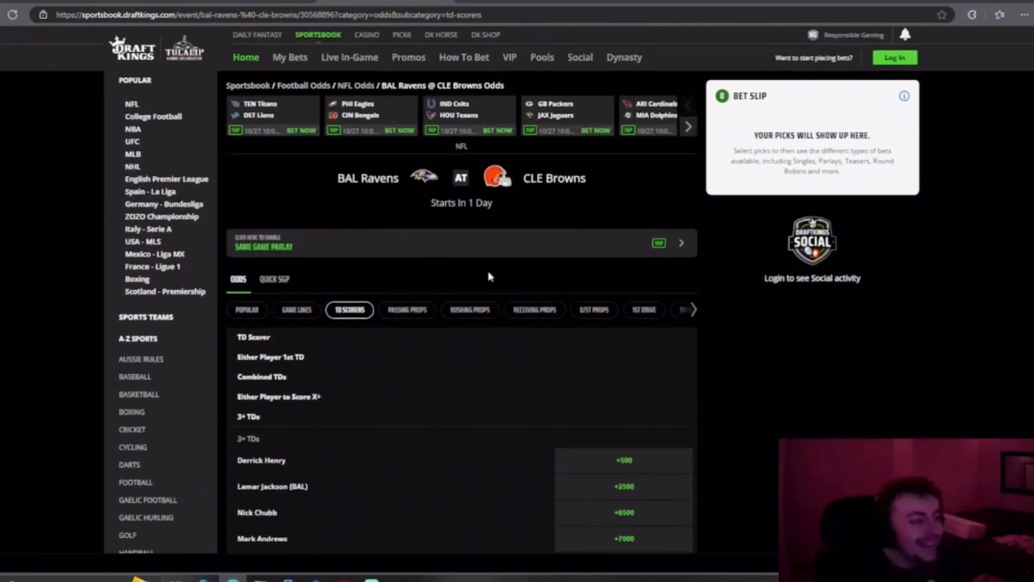
pyautogui.click(248, 310)
pyautogui.scroll(-3, 323, 322)
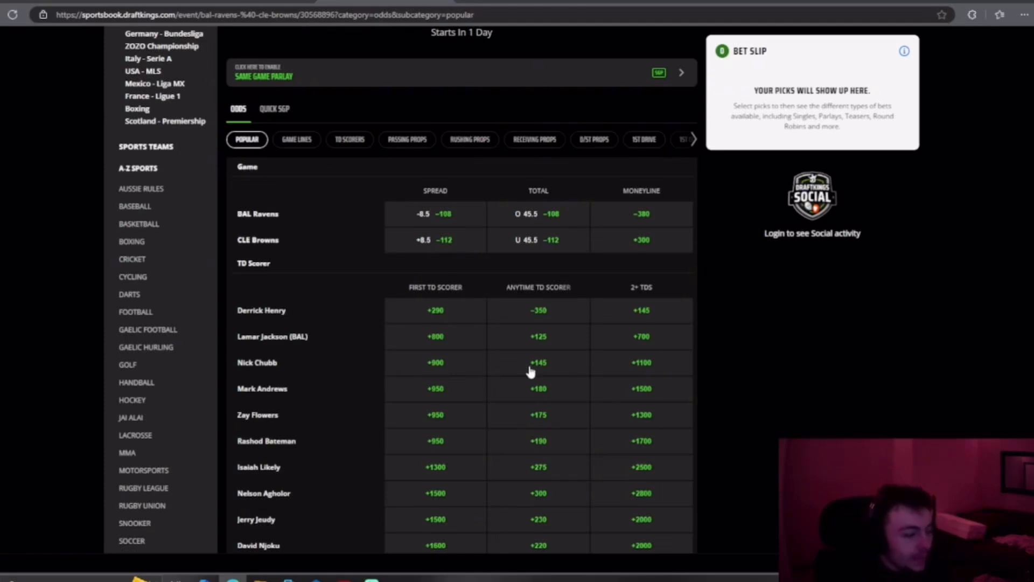
pyautogui.click(249, 6)
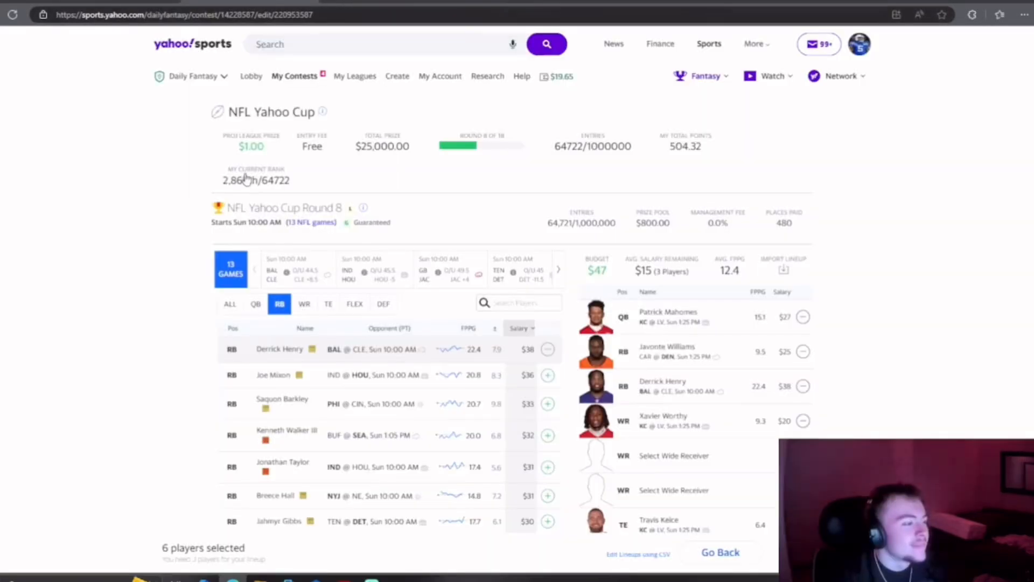
# Step: Search the players for "tim" and add Tim Patrick to the second wide receiver slot
pyautogui.scroll(-2, 514, 165)
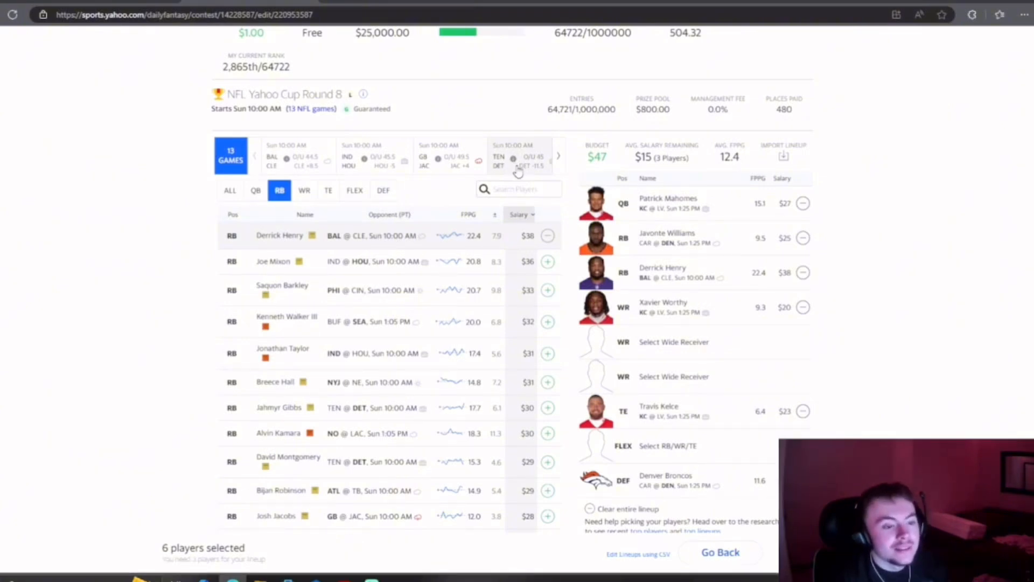
pyautogui.scroll(-3, 515, 172)
pyautogui.scroll(2, 611, 213)
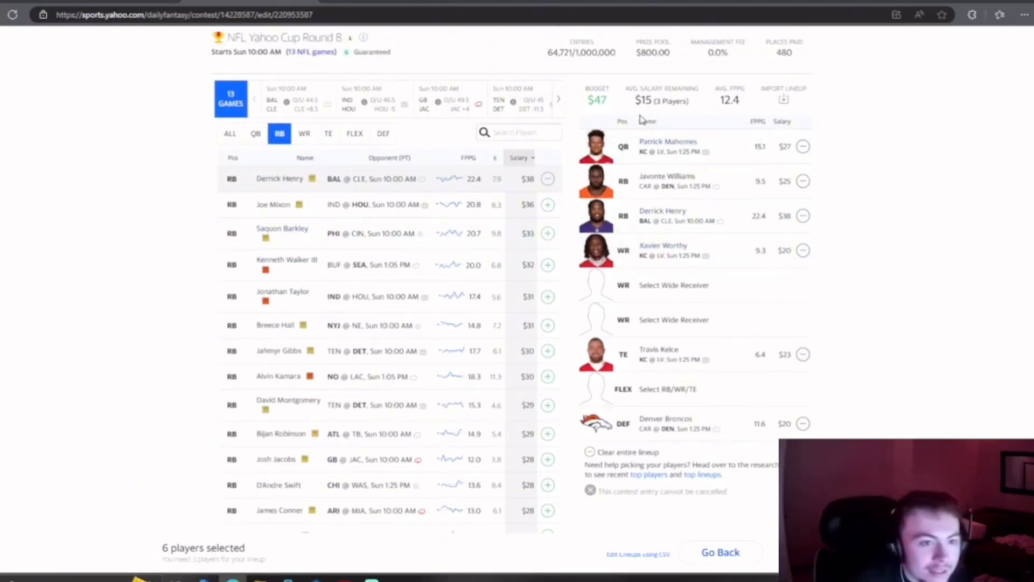
pyautogui.click(612, 285)
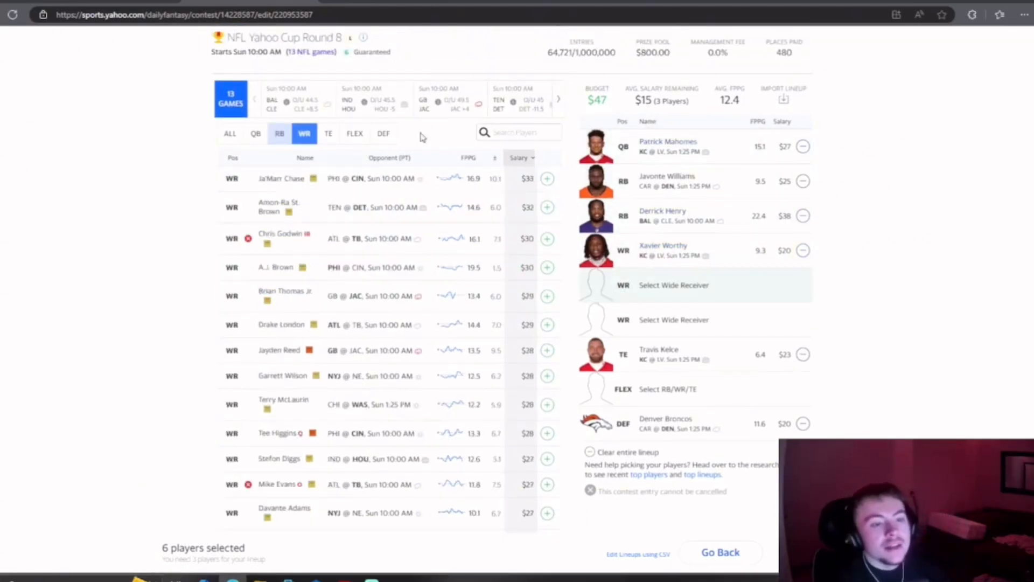
pyautogui.click(516, 138)
pyautogui.write('tim')
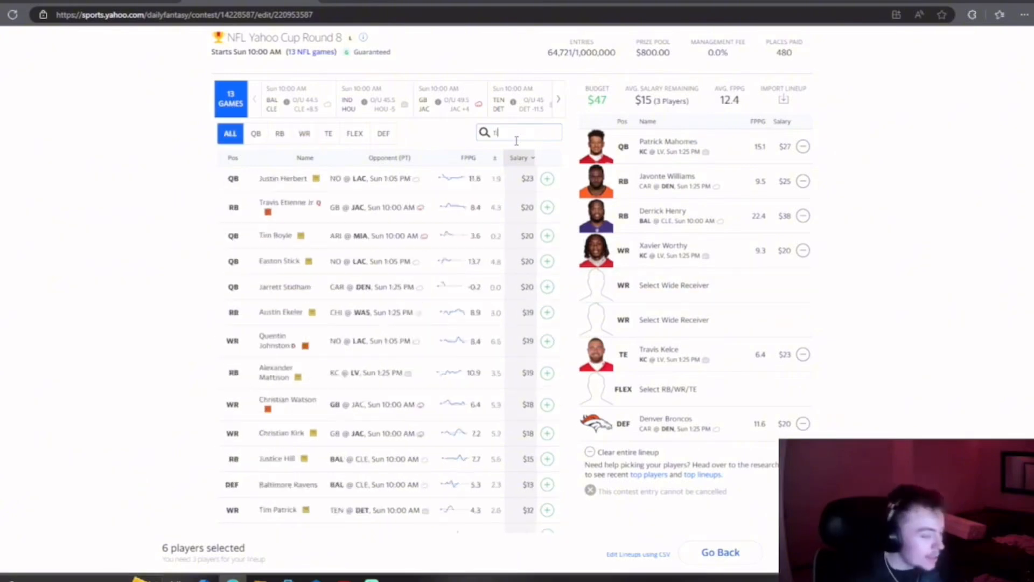
pyautogui.click(547, 229)
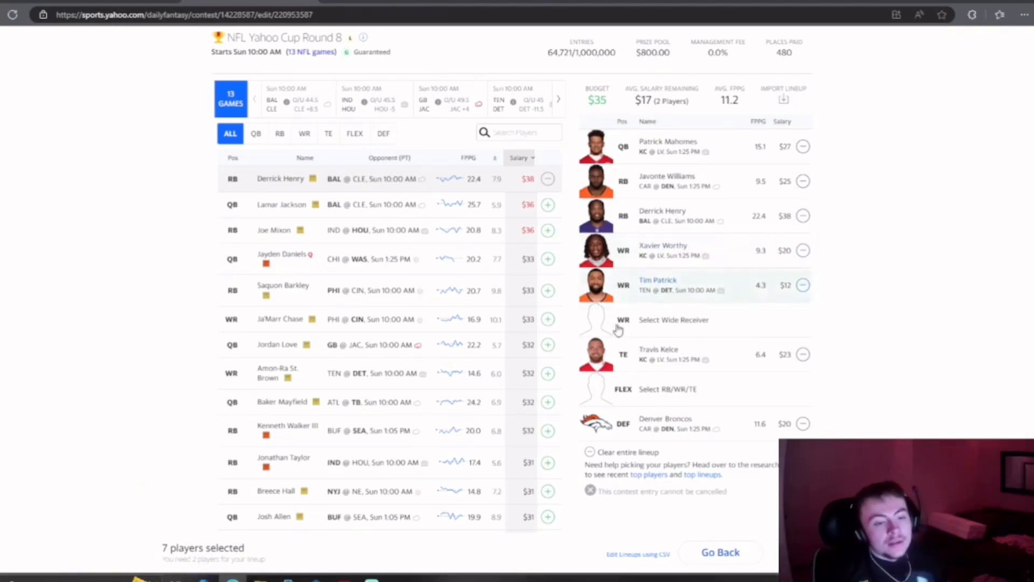
# Step: Search for Calvin Ridley and add him to the third wide receiver slot
pyautogui.click(665, 320)
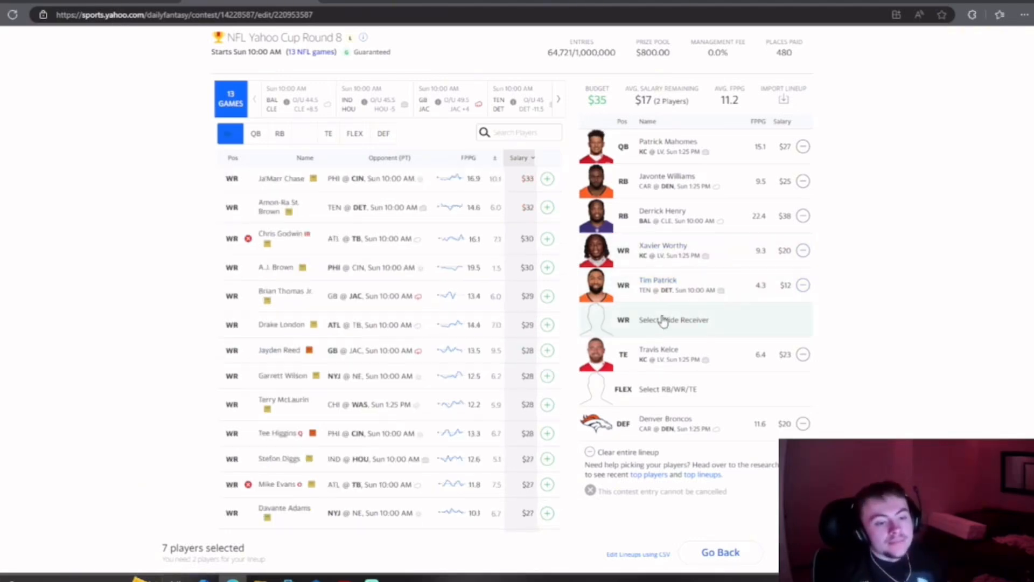
pyautogui.click(506, 132)
pyautogui.write('ri')
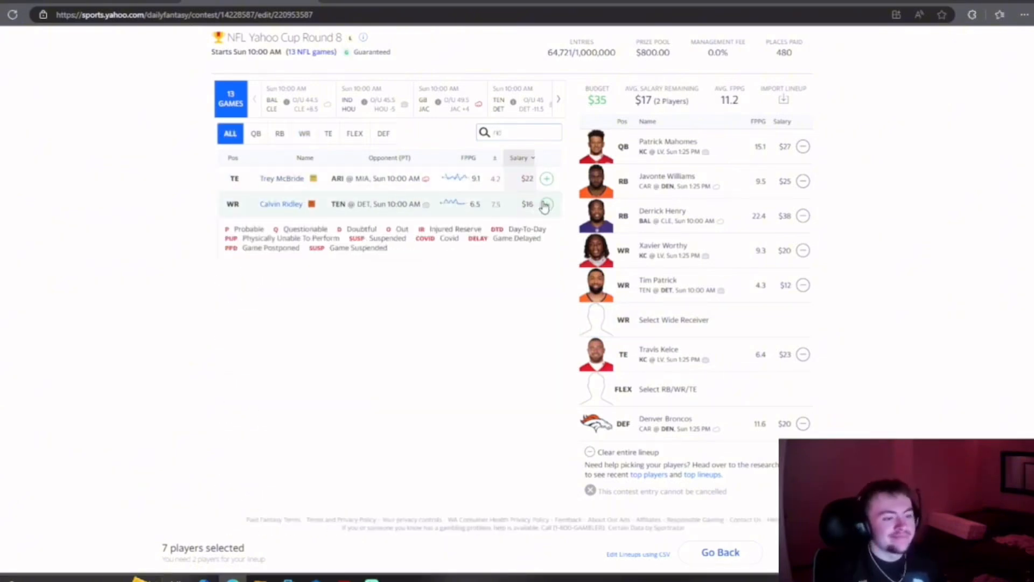
pyautogui.click(545, 204)
# Step: Review Calvin Ridley's overview and game log, and close his player card
pyautogui.click(654, 319)
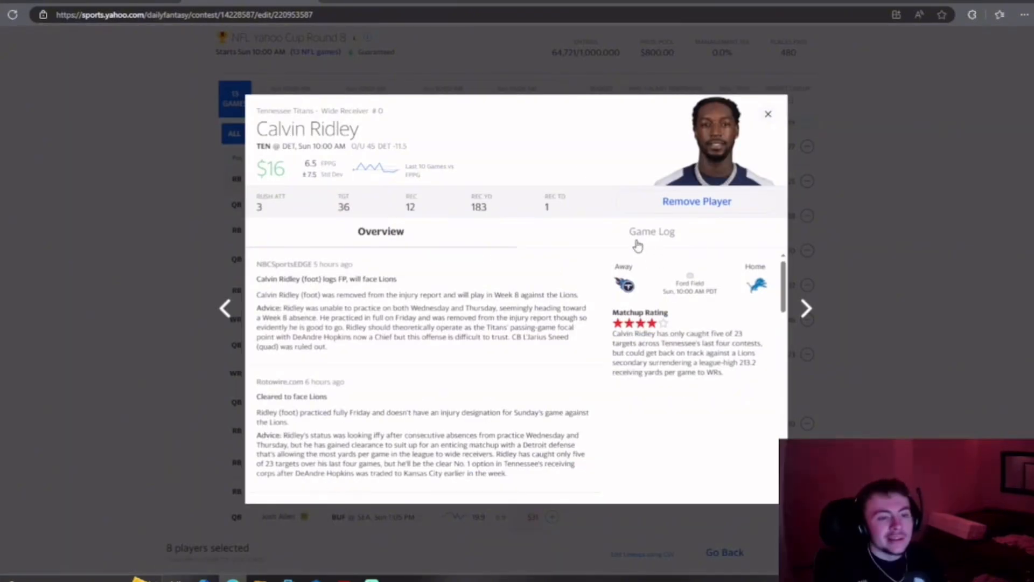
pyautogui.click(643, 240)
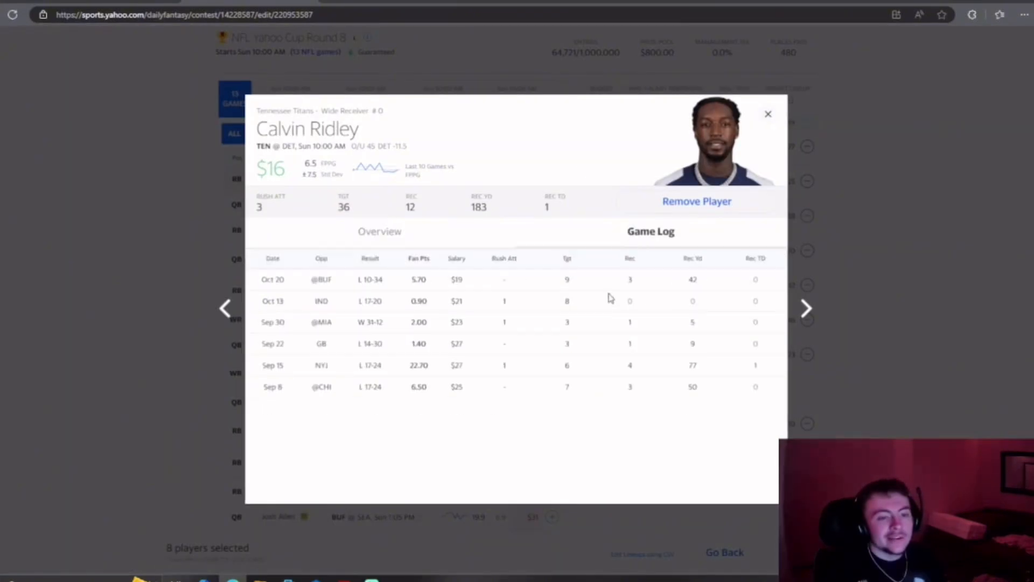
pyautogui.click(768, 115)
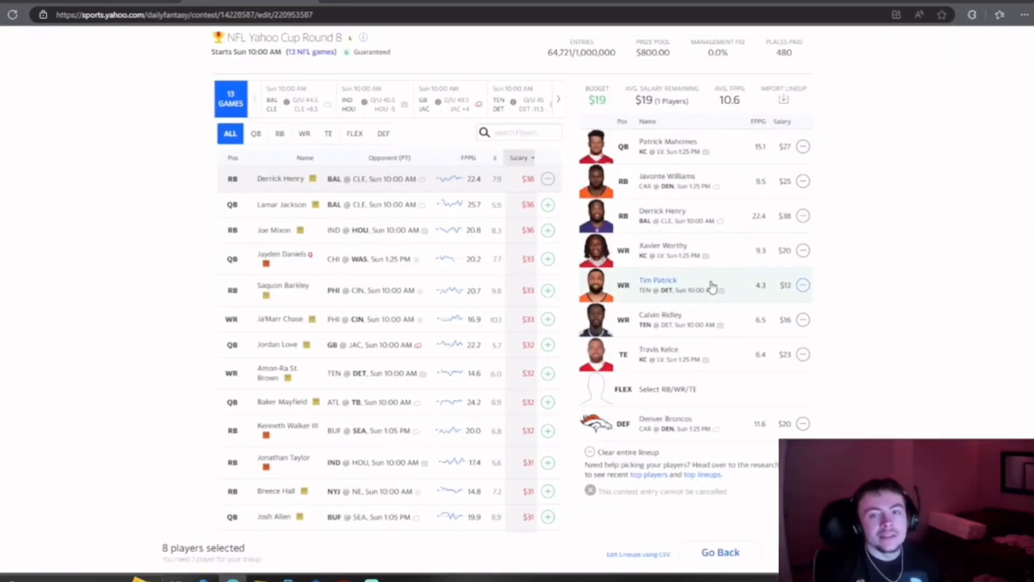
# Step: Look for a flex candidate by searching the players for "tre", and clear the search
pyautogui.click(620, 388)
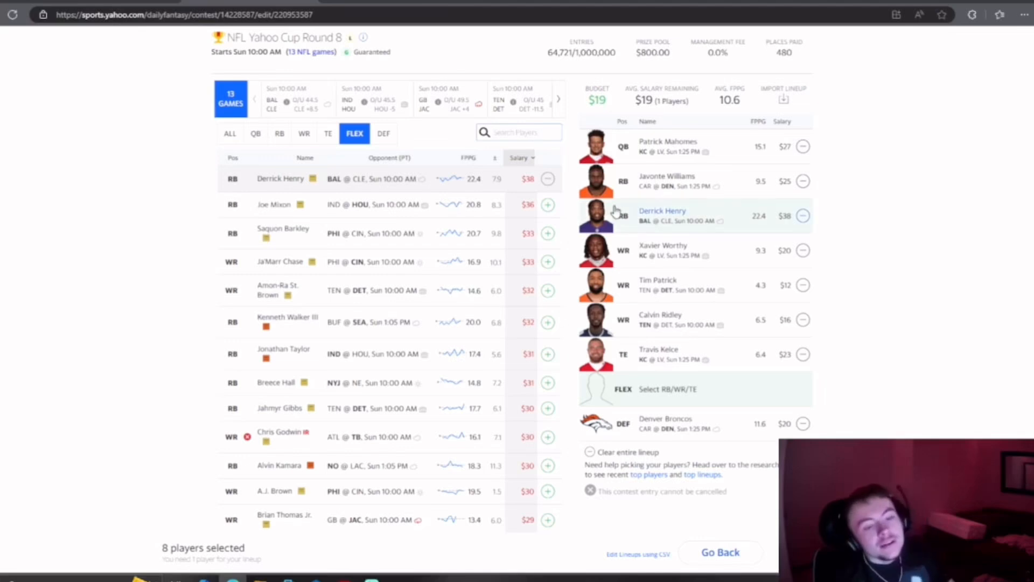
pyautogui.click(517, 132)
pyautogui.write('tre')
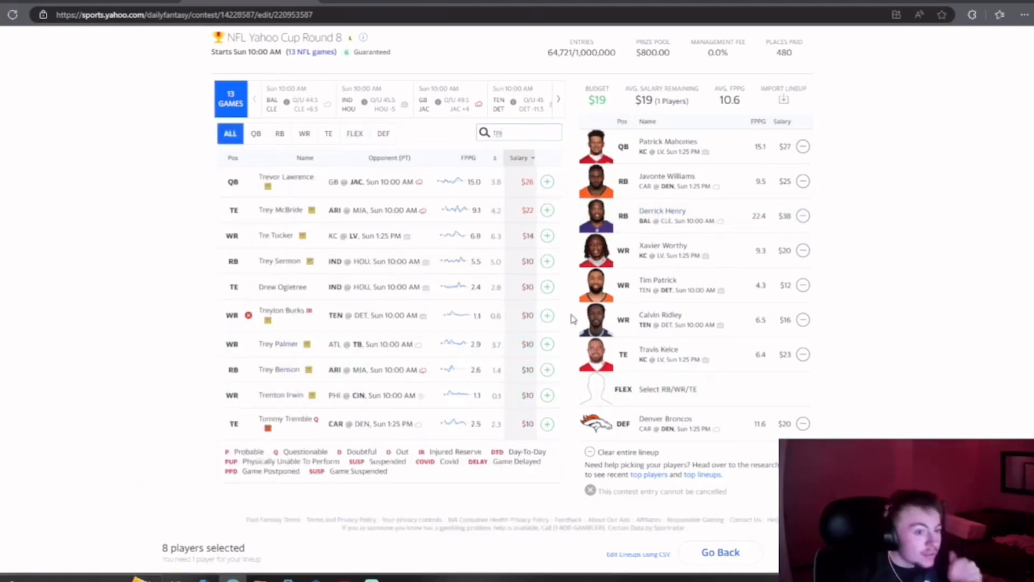
pyautogui.press('BackSpace')
pyautogui.press('BackSpace')
pyautogui.press('BackSpace')
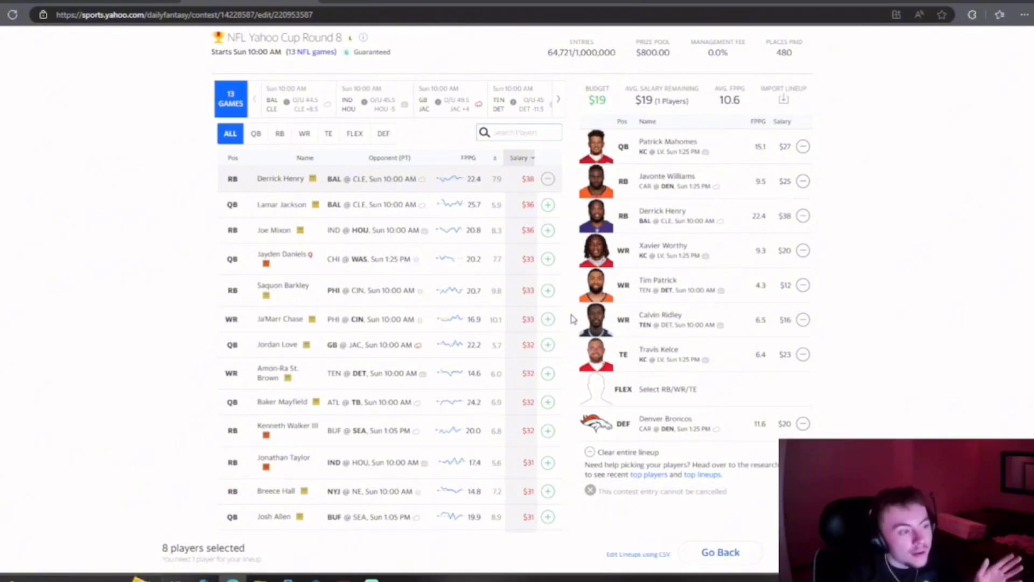
# Step: Search for "matt", check Alexander Mattison's game log, and select him for $19 to fill the flex slot
pyautogui.write('matt')
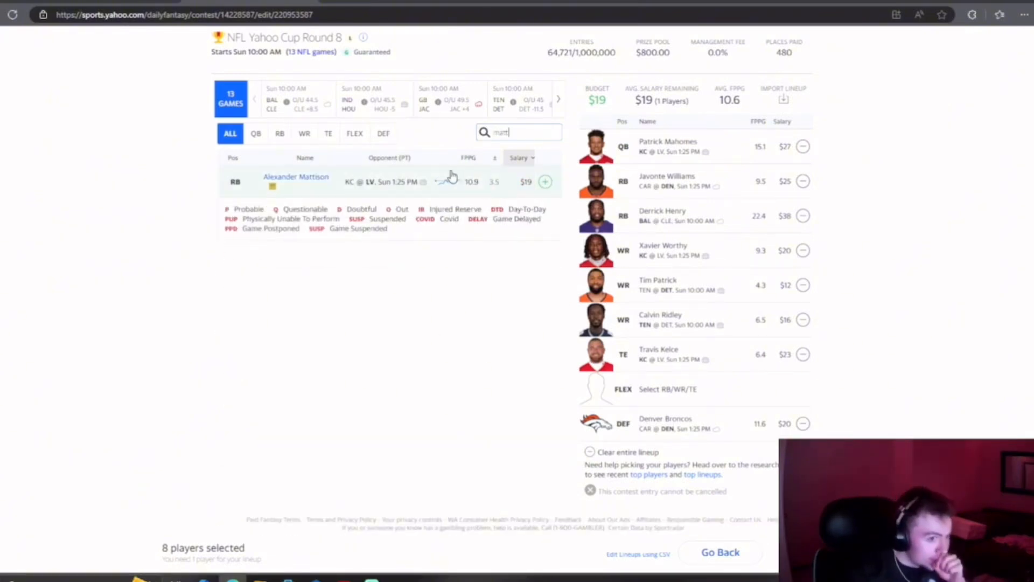
pyautogui.click(303, 178)
pyautogui.click(653, 233)
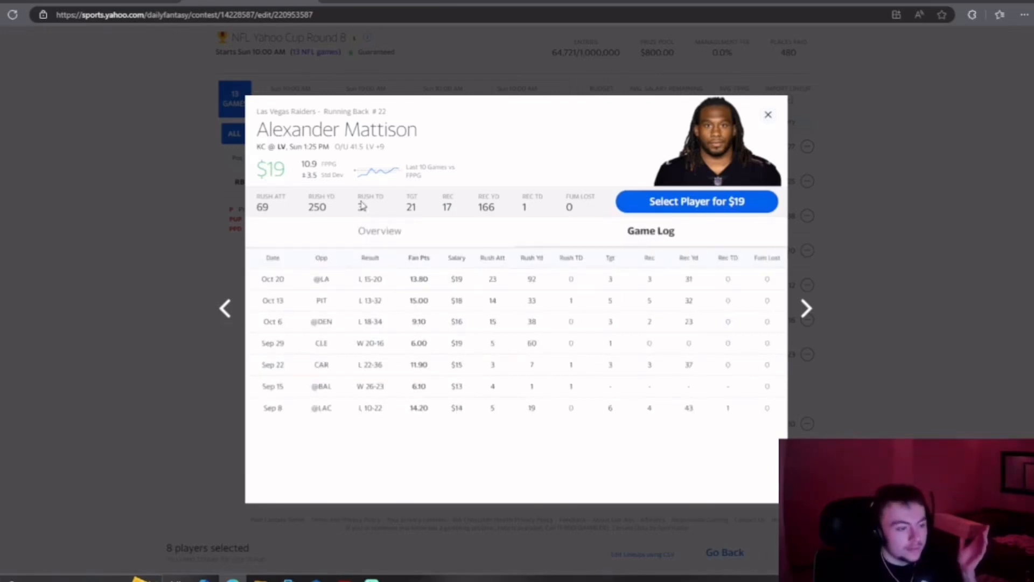
pyautogui.click(697, 201)
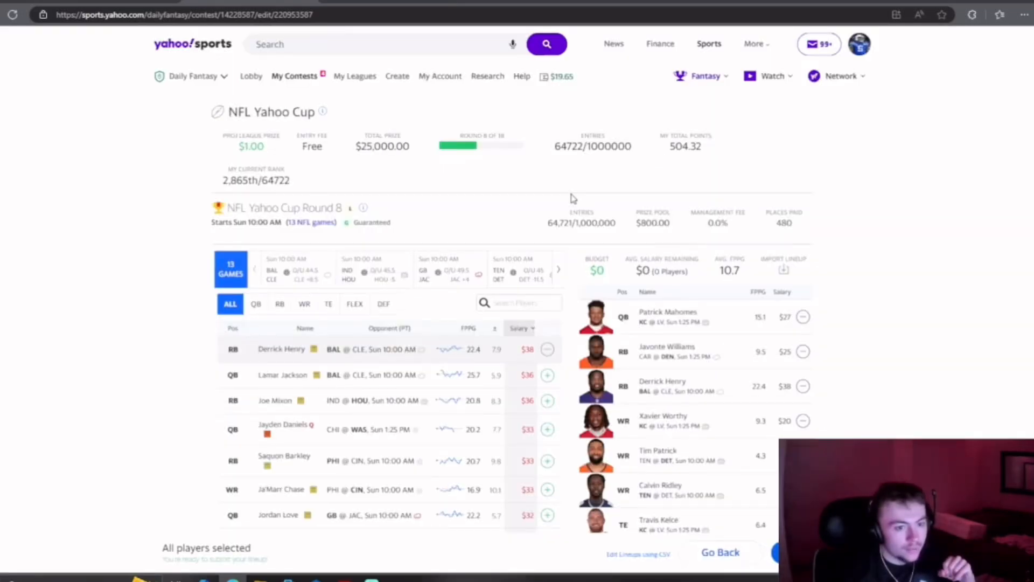
# Step: Look over the completed nine-player lineup and submit it to the NFL Yahoo Cup Round 8 contest
pyautogui.scroll(-5, 573, 199)
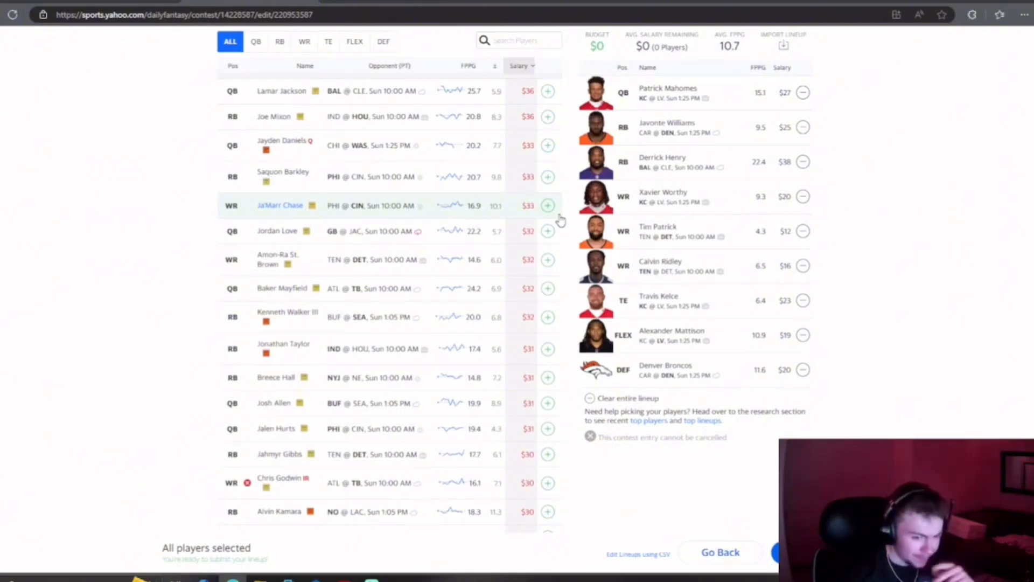
pyautogui.scroll(2, 966, 286)
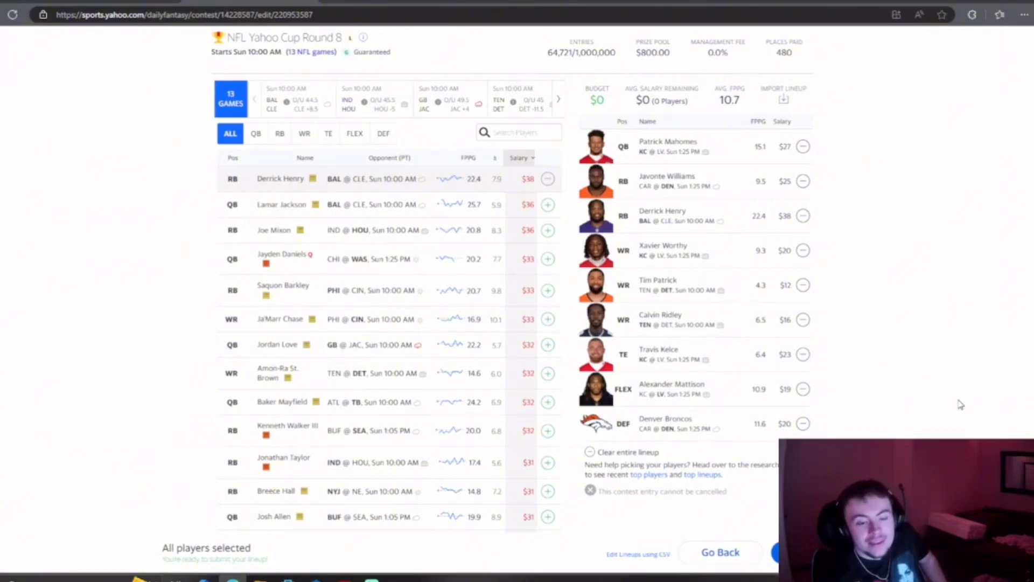
pyautogui.moveTo(717, 433)
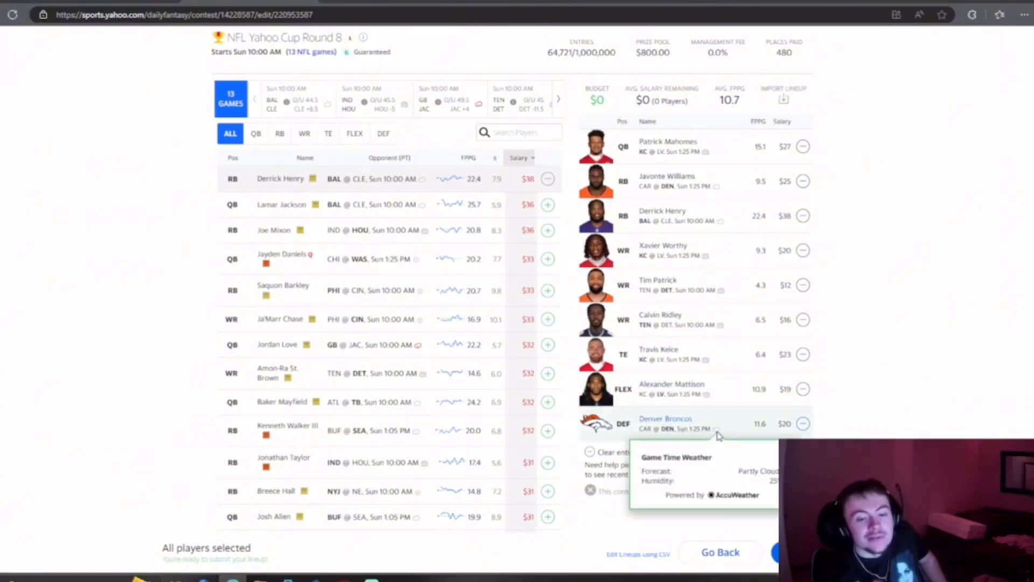
pyautogui.click(774, 545)
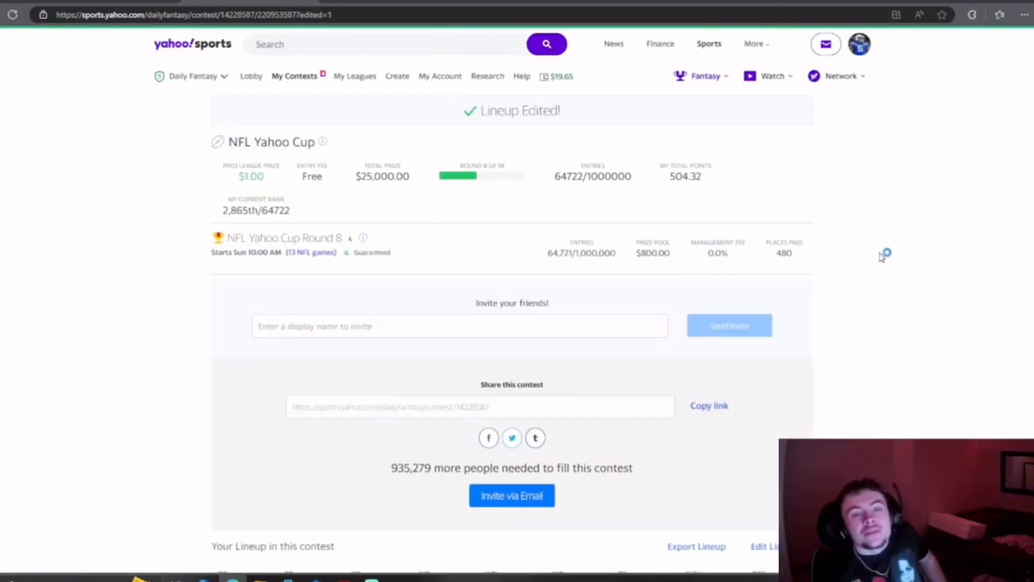